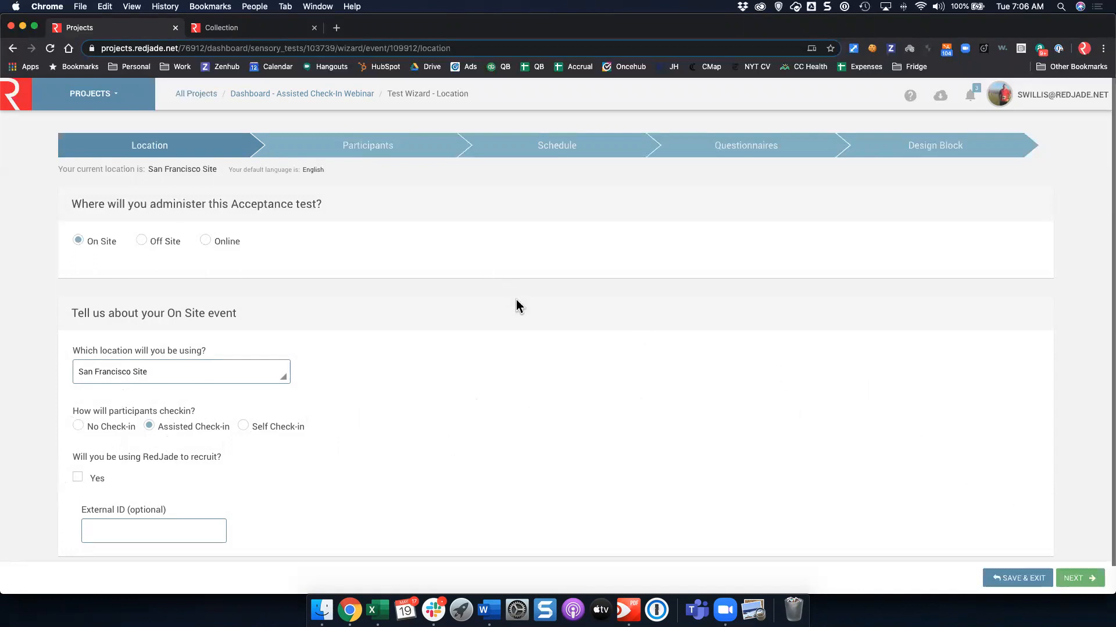
# Advance the wizard to the Participants step and bring up the Participants List Demo workbook in Excel.
pyautogui.click(1079, 578)
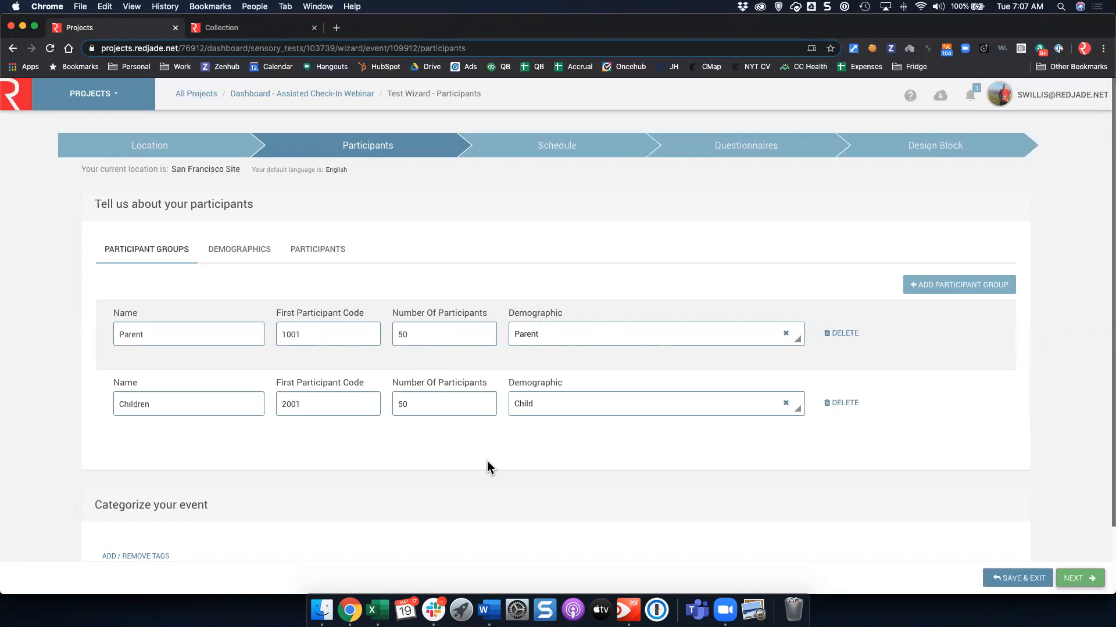
pyautogui.click(384, 611)
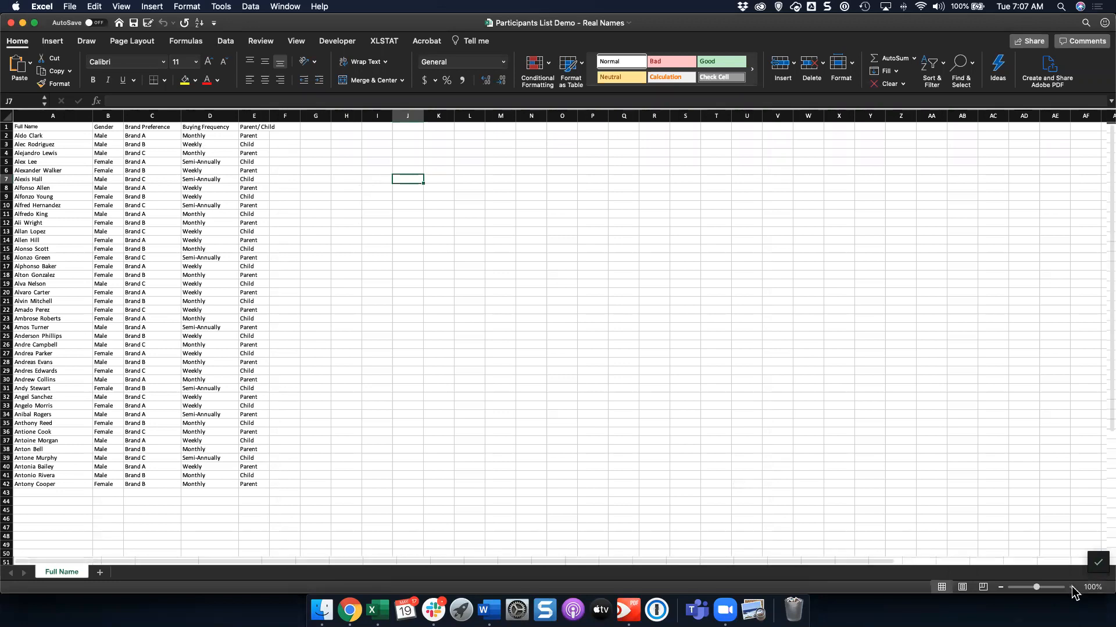
# Zoom the sheet in and autofit column E to its Parent/ Child header.
pyautogui.click(1071, 587)
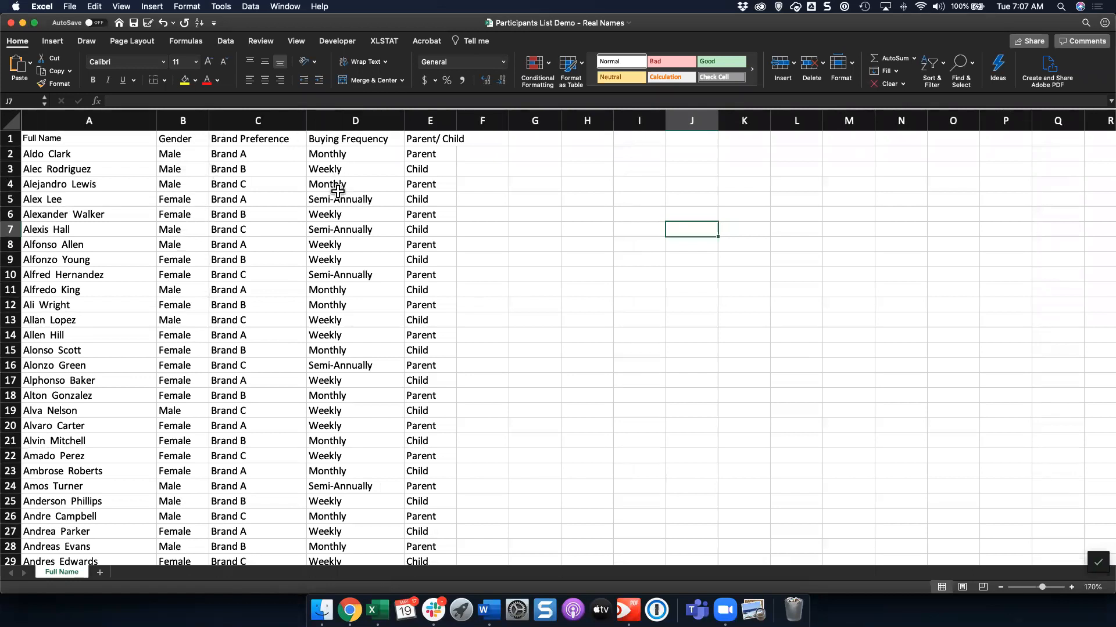
pyautogui.click(435, 139)
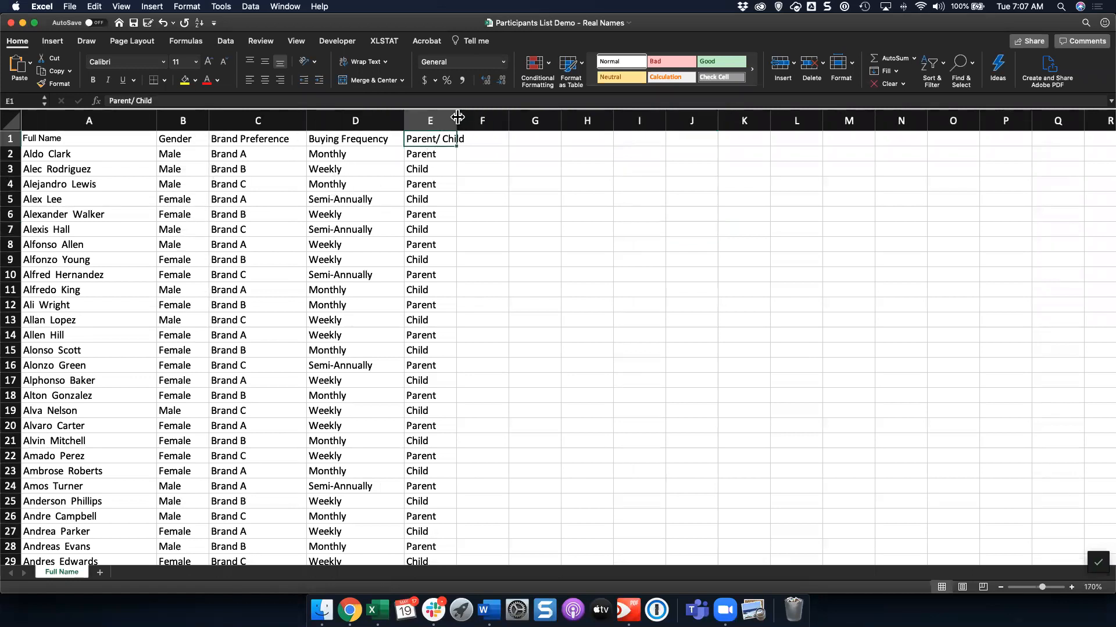
pyautogui.doubleClick(457, 119)
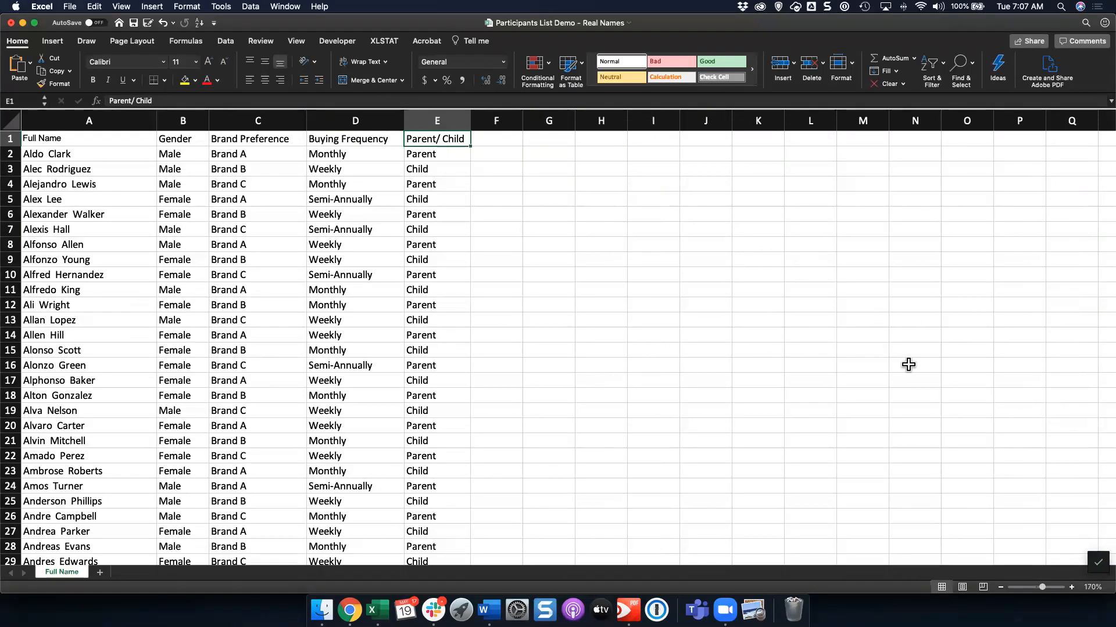
# Drag the Excel window down so the browser behind it comes forward.
pyautogui.moveTo(700, 27); pyautogui.dragTo(699, 32)
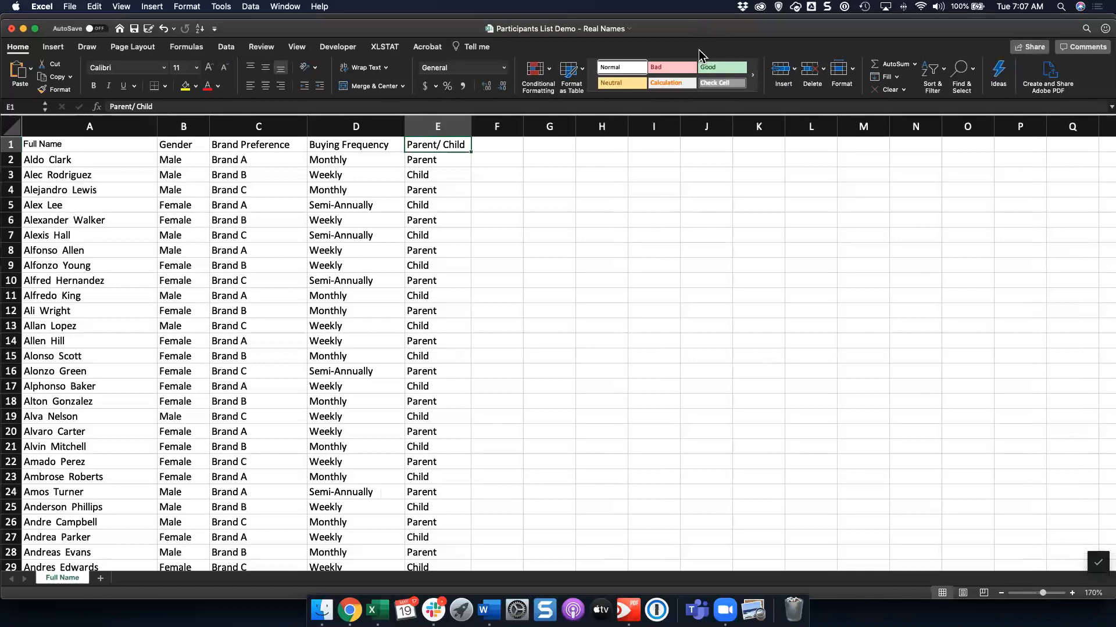
pyautogui.moveTo(526, 27); pyautogui.dragTo(526, 52)
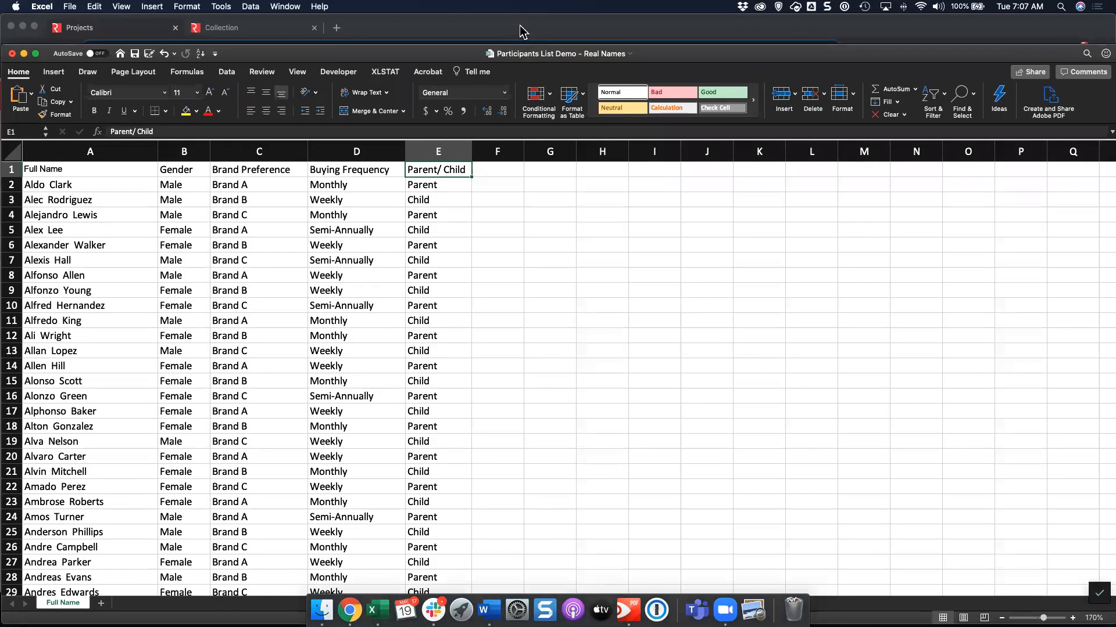
pyautogui.click(520, 32)
# Set the Parent group's demographic to Parent, then show the imported participant list.
pyautogui.click(738, 333)
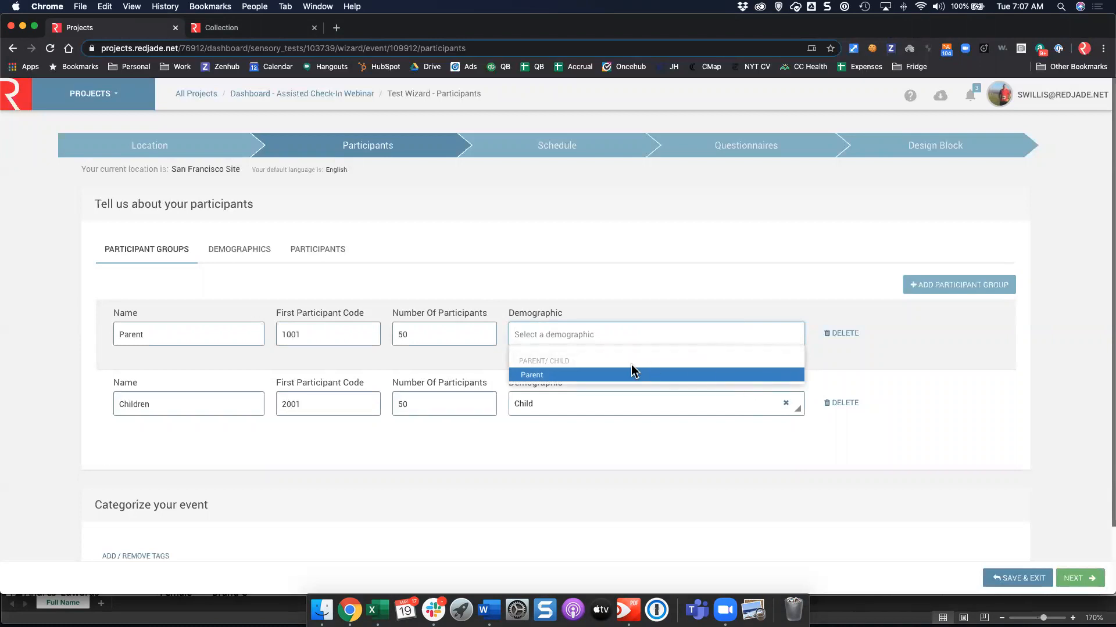
pyautogui.click(539, 375)
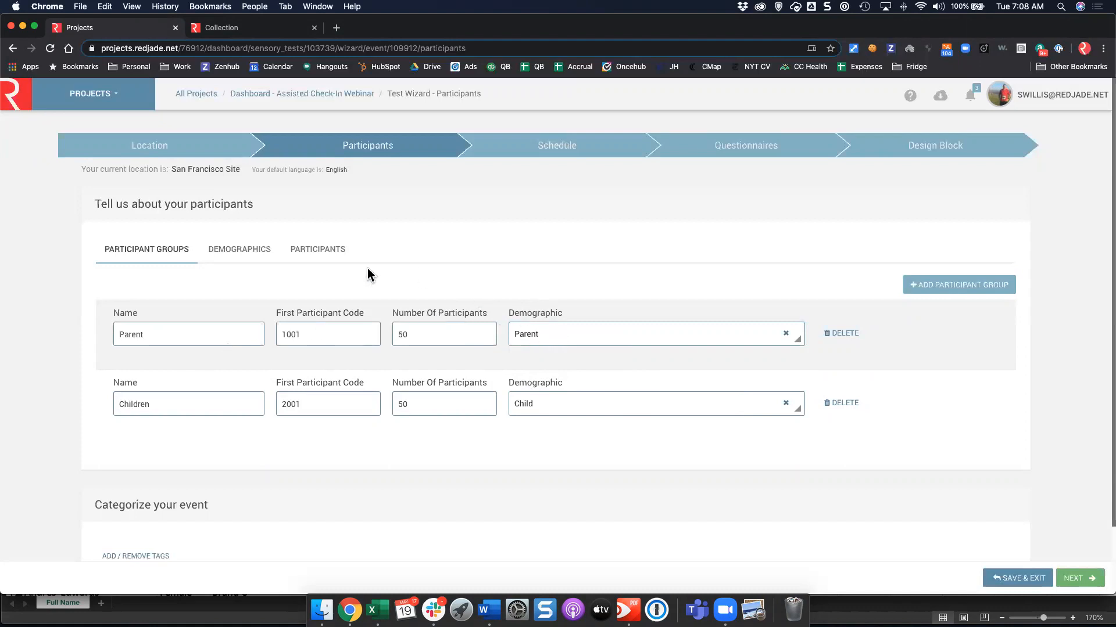
pyautogui.click(321, 256)
# Inspect the first participant's demographics from the Notes column, then open the May 2020 Schedule step.
pyautogui.scroll(-1, 530, 334)
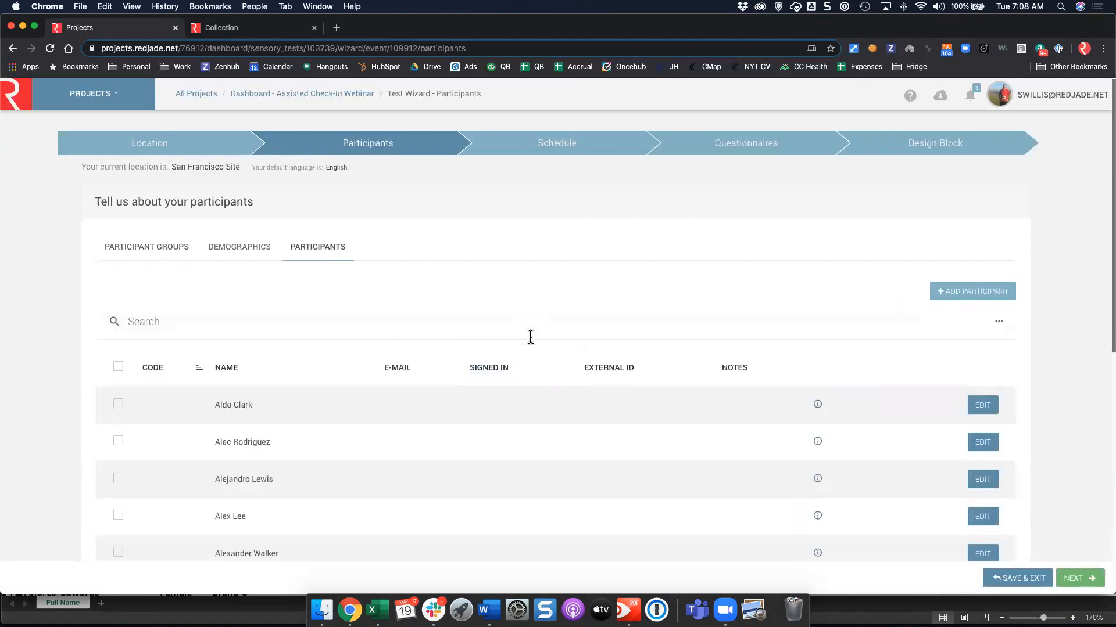
pyautogui.scroll(-3, 714, 376)
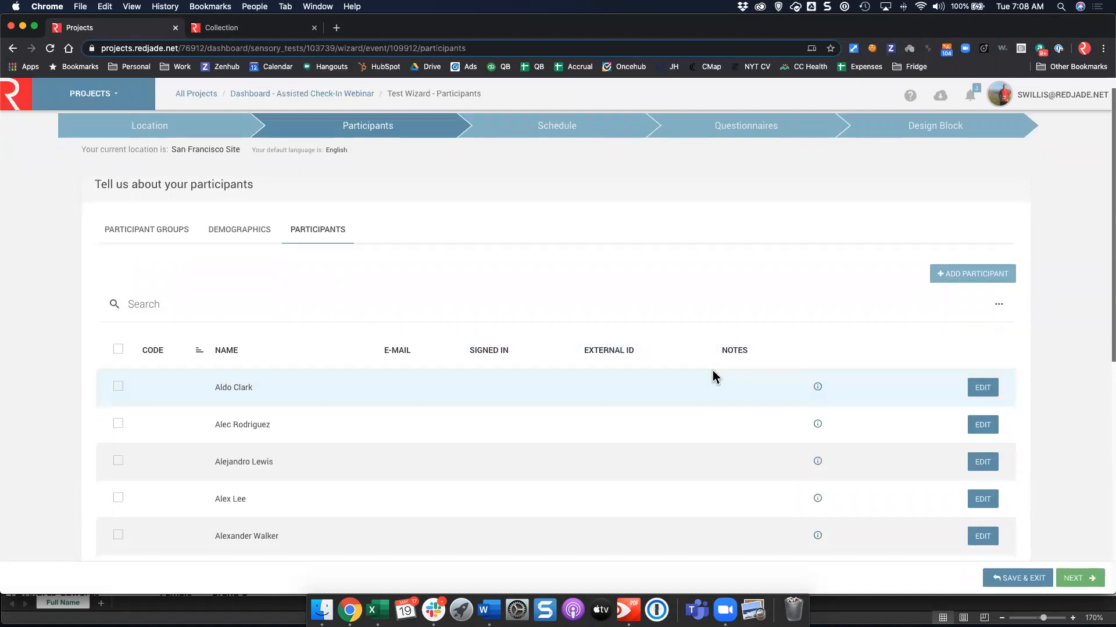
pyautogui.moveTo(822, 351)
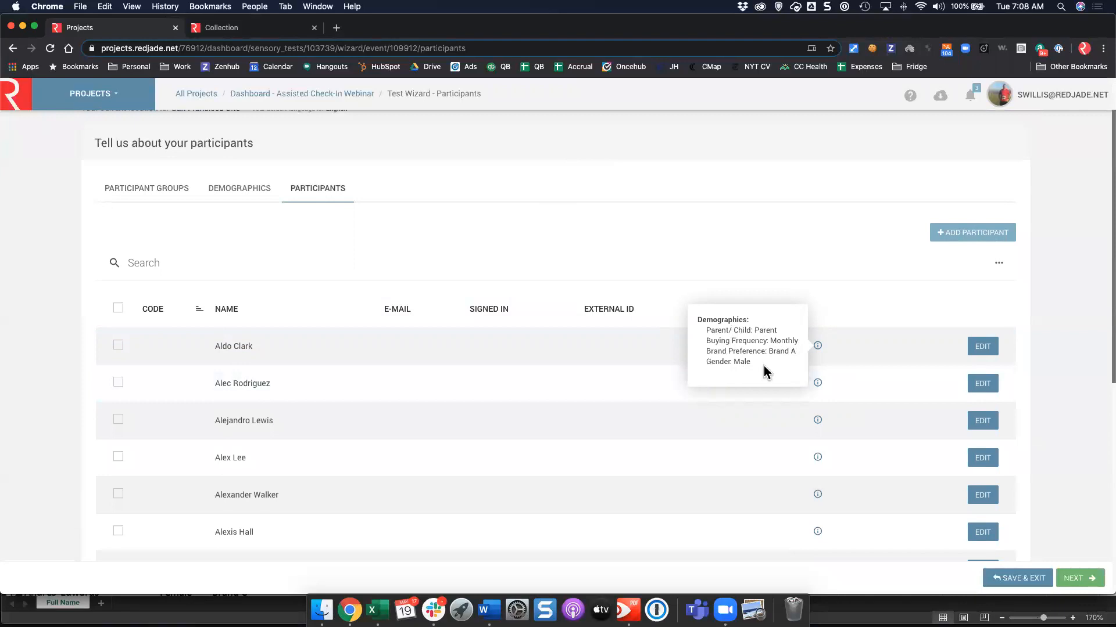
pyautogui.scroll(2, 317, 293)
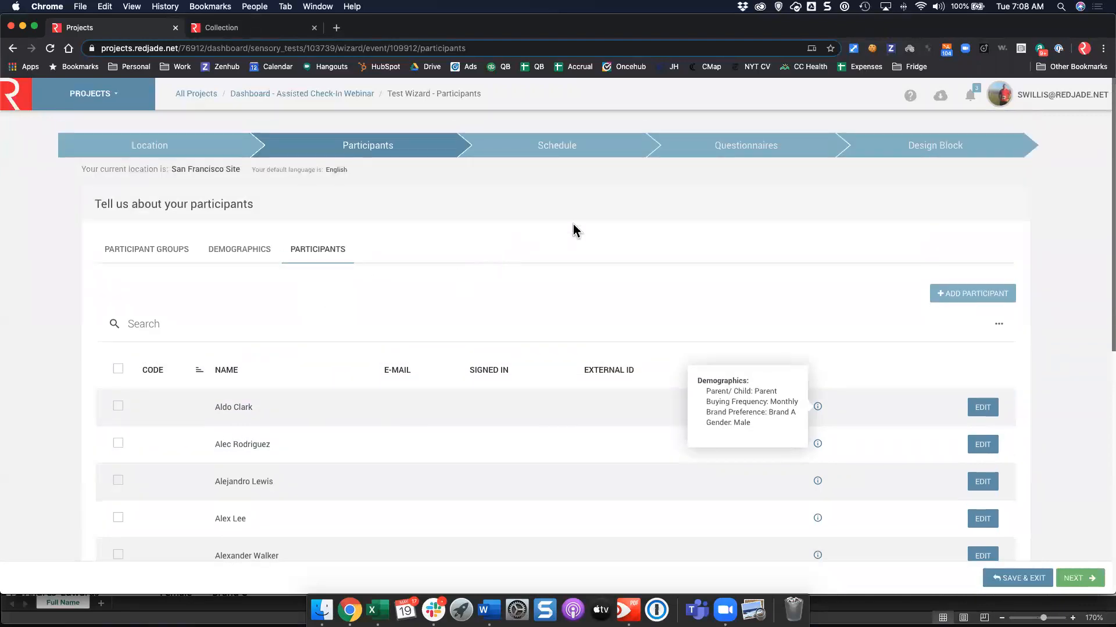
pyautogui.click(616, 155)
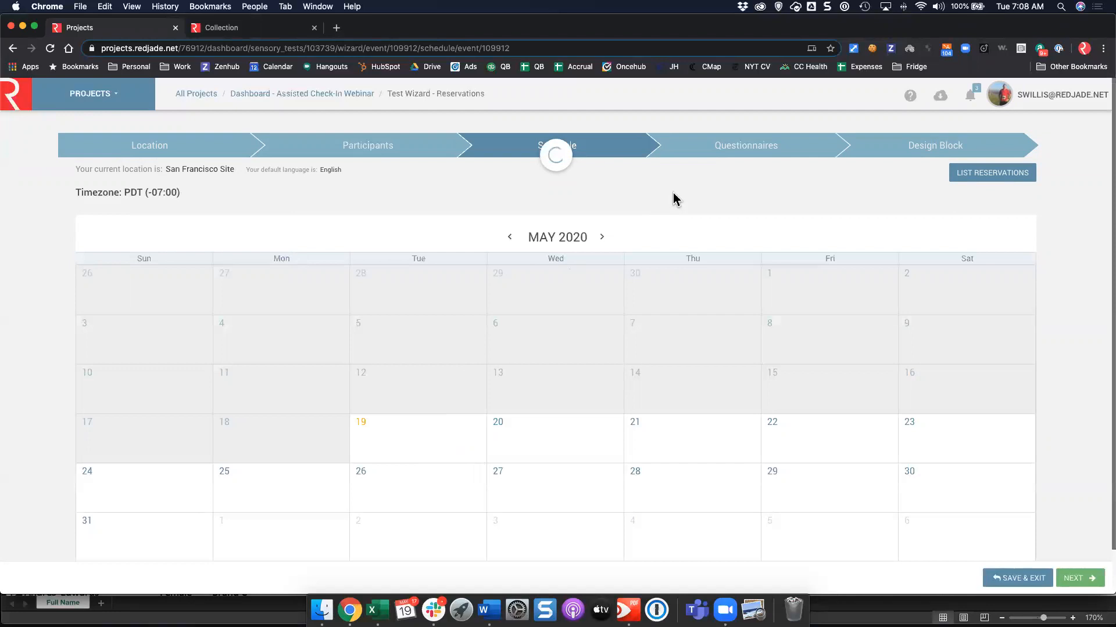
# Inspect the Assisted Check-In Webinar event on the calendar, then go to the Questionnaires step.
pyautogui.moveTo(410, 445)
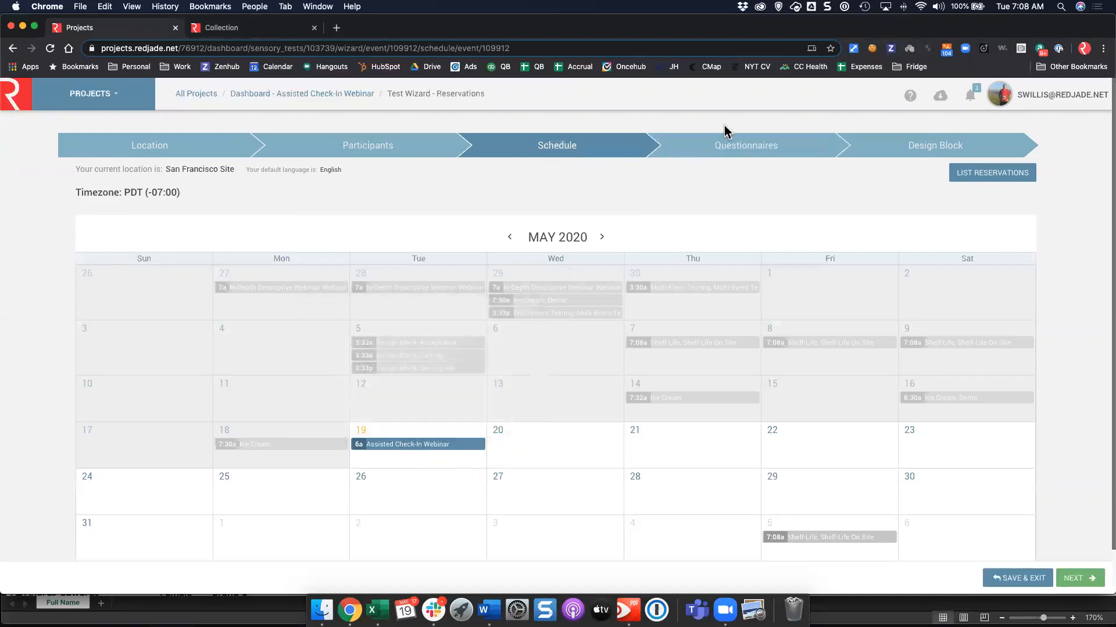
pyautogui.click(723, 150)
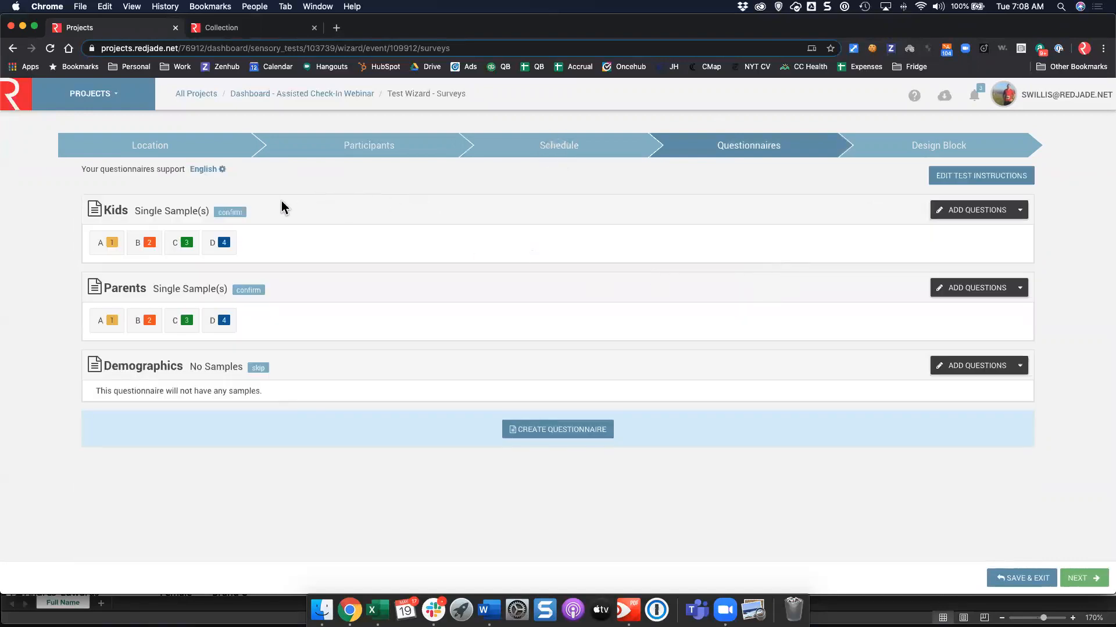
# Open and close the Kids and Parents questionnaire editors, then continue to Design Block.
pyautogui.click(940, 213)
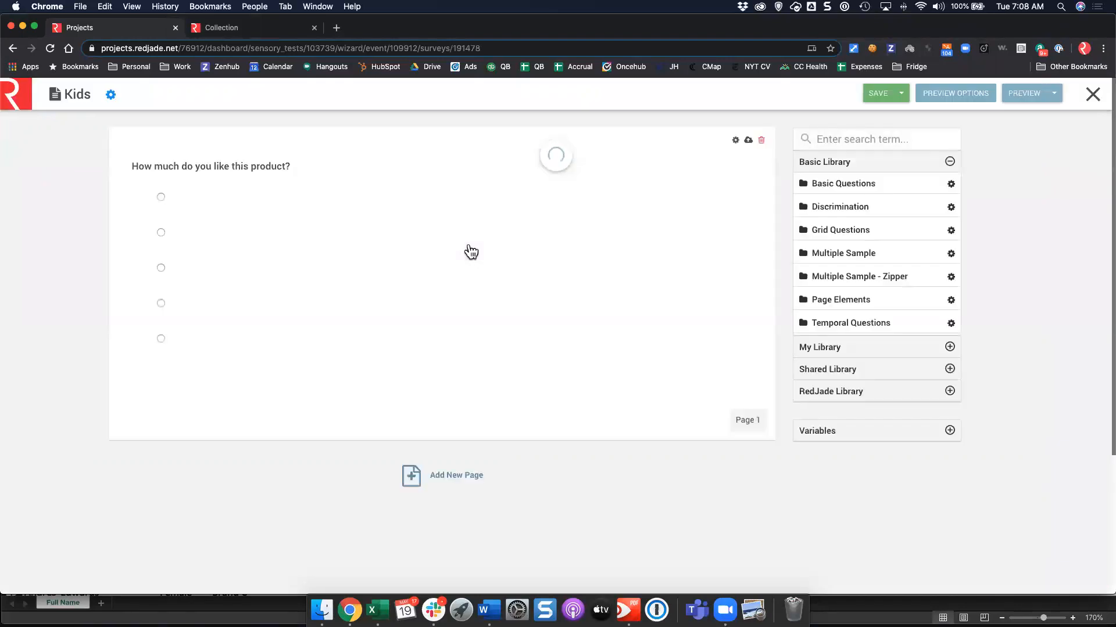
pyautogui.click(1093, 96)
pyautogui.click(967, 294)
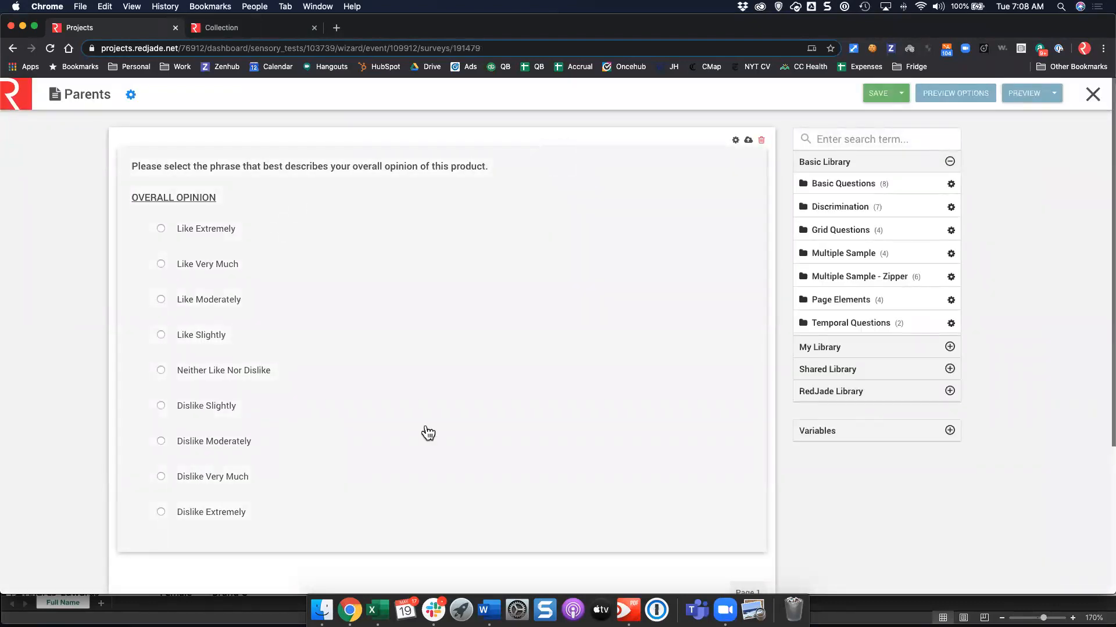
pyautogui.click(1092, 94)
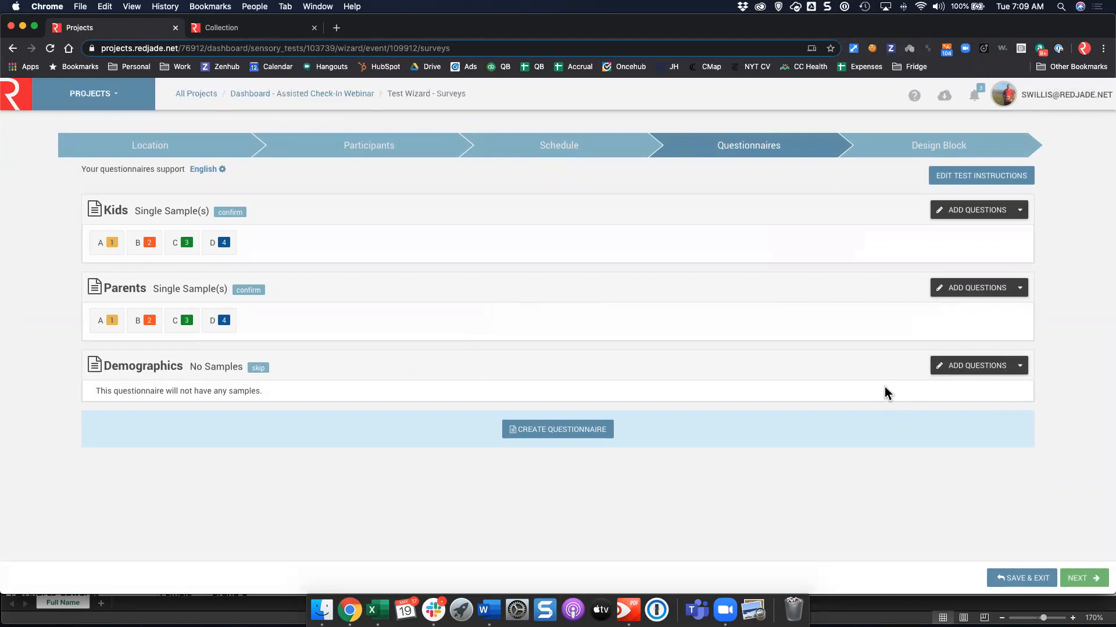
pyautogui.click(1082, 578)
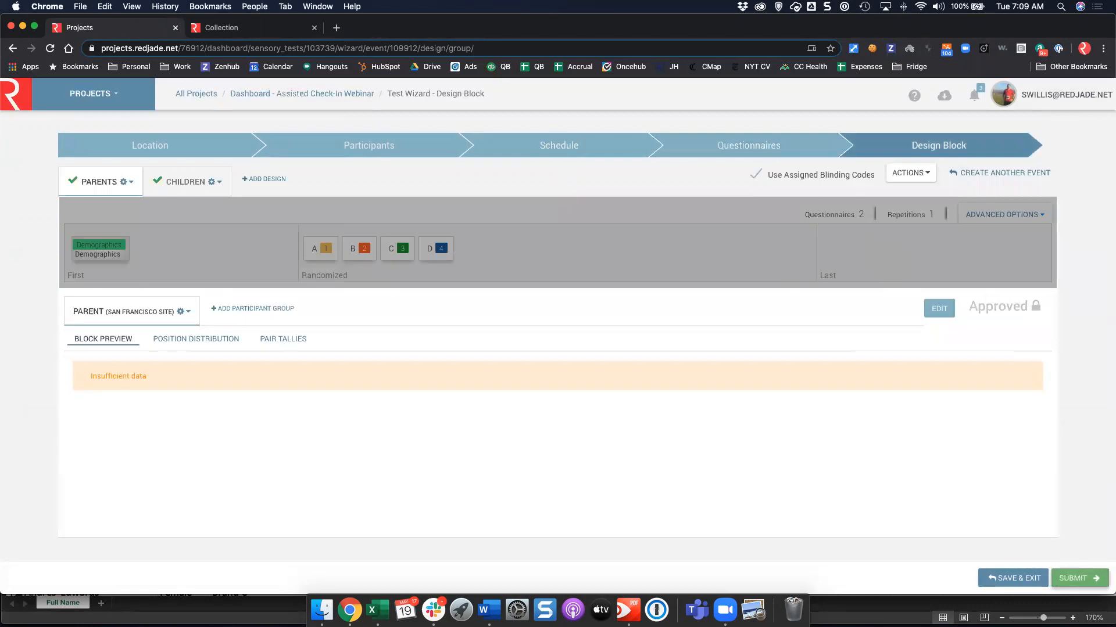
# Revisit the Participants step and return to Design Block to refresh the Parent preview from code 1001.
pyautogui.click(366, 156)
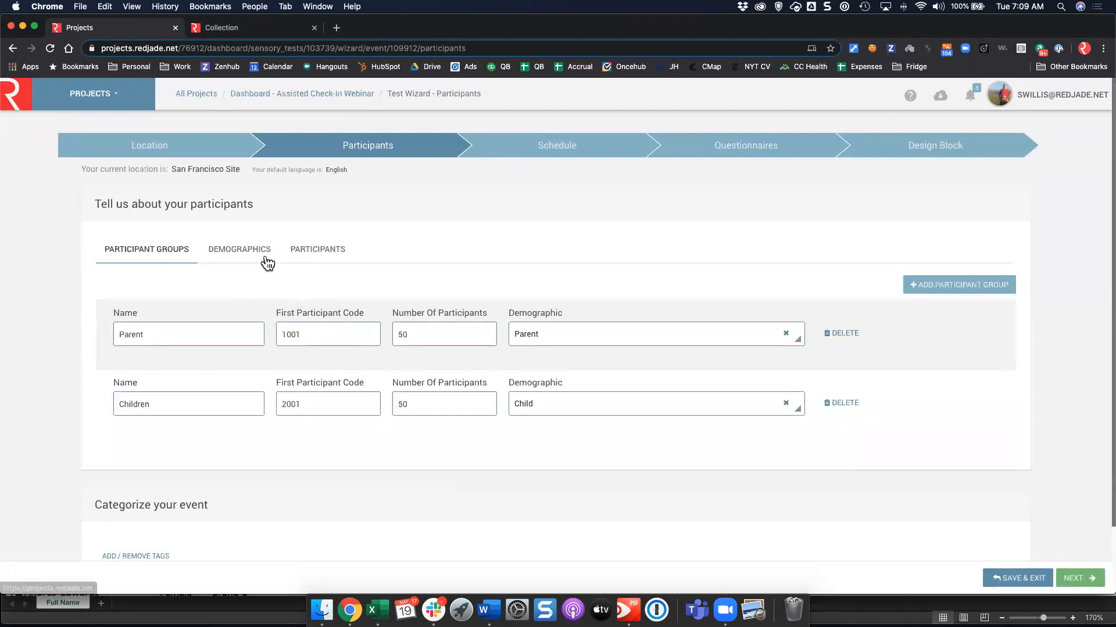
pyautogui.click(939, 146)
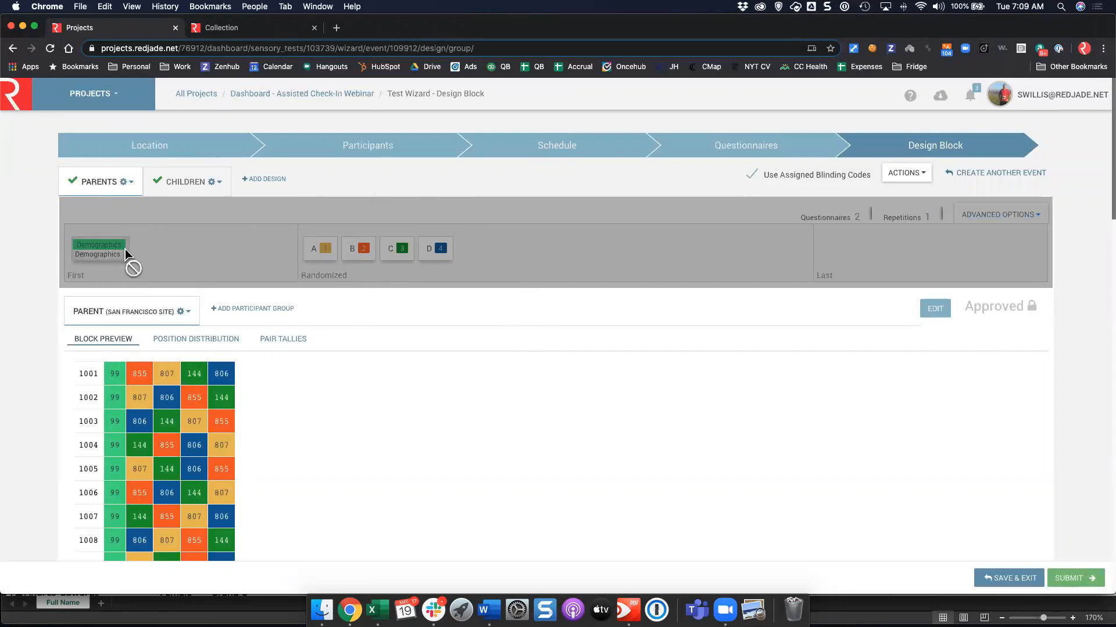
# Unlock the Parent block, leave its questionnaires unchanged, approve it, and show the Children design.
pyautogui.click(932, 312)
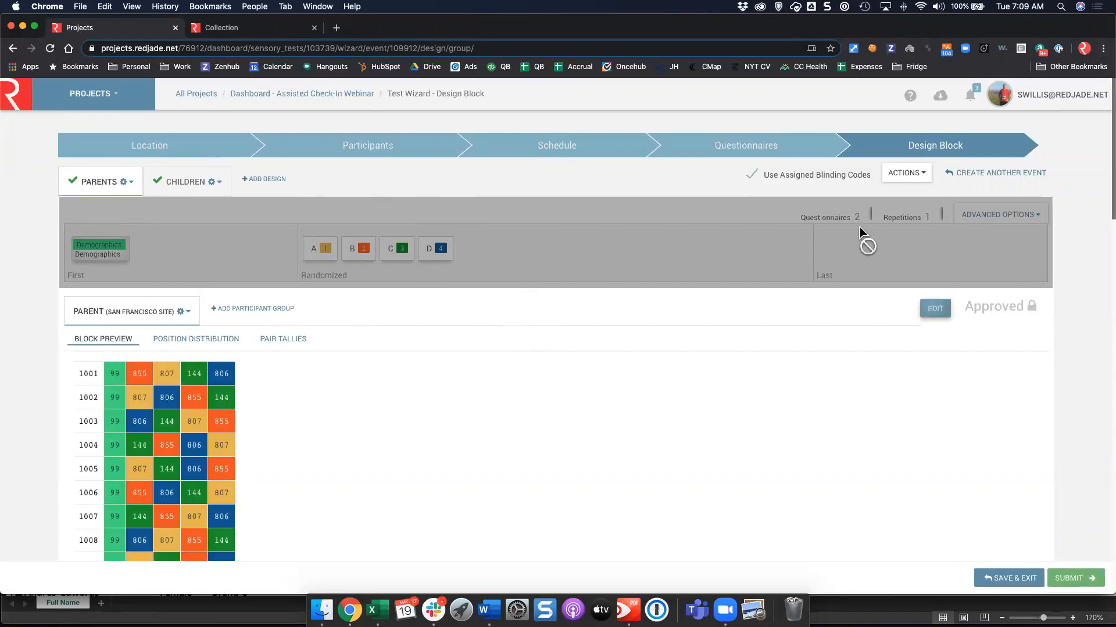
pyautogui.click(821, 216)
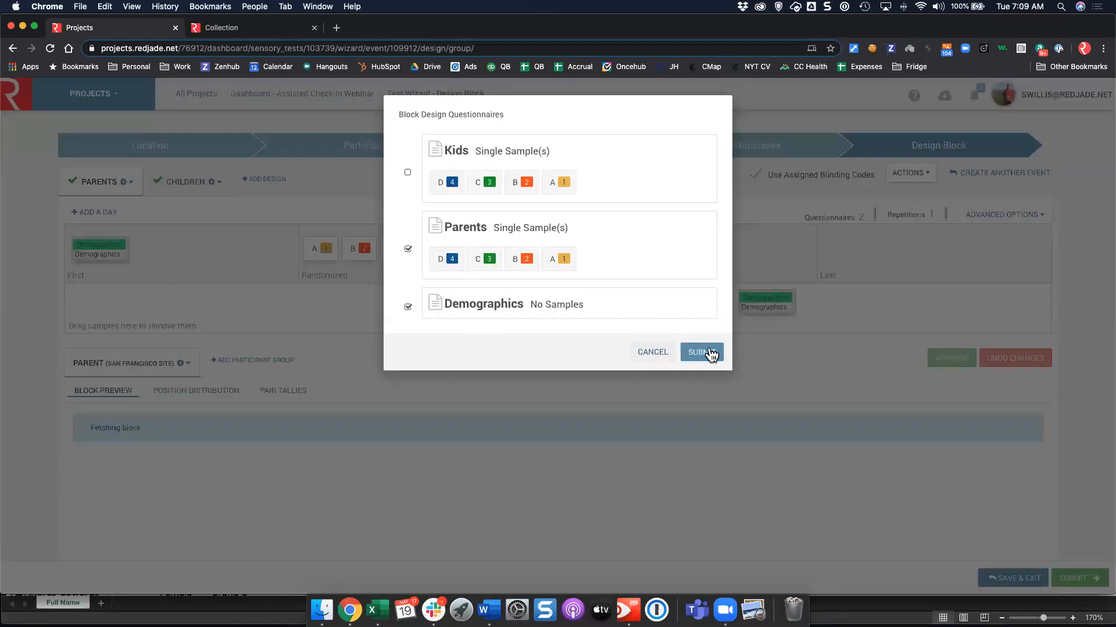
pyautogui.click(651, 352)
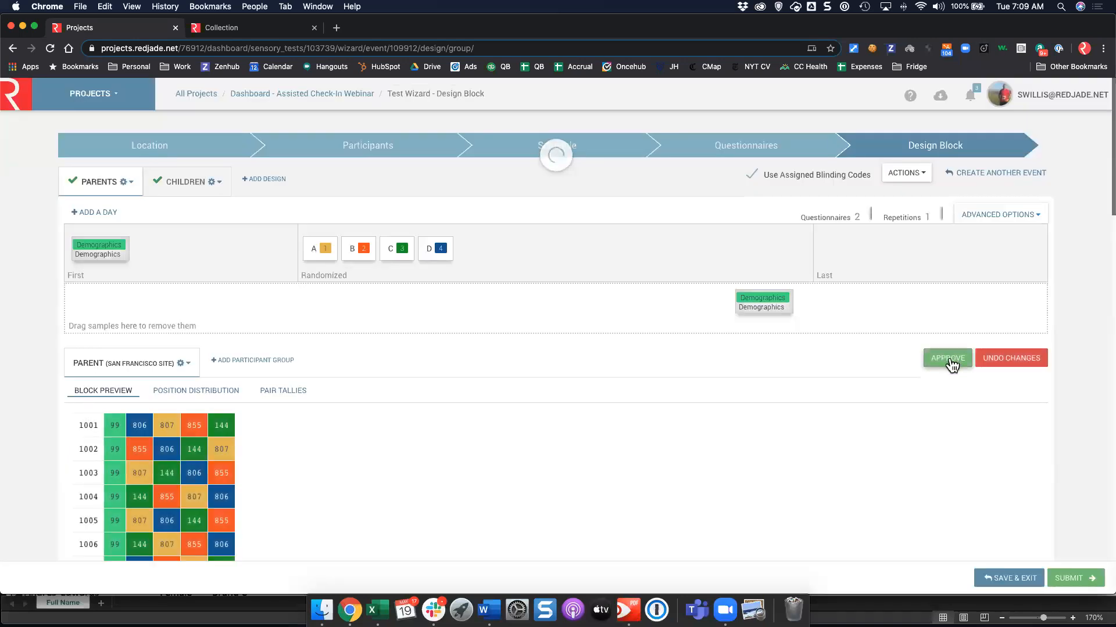
pyautogui.click(949, 359)
pyautogui.click(186, 182)
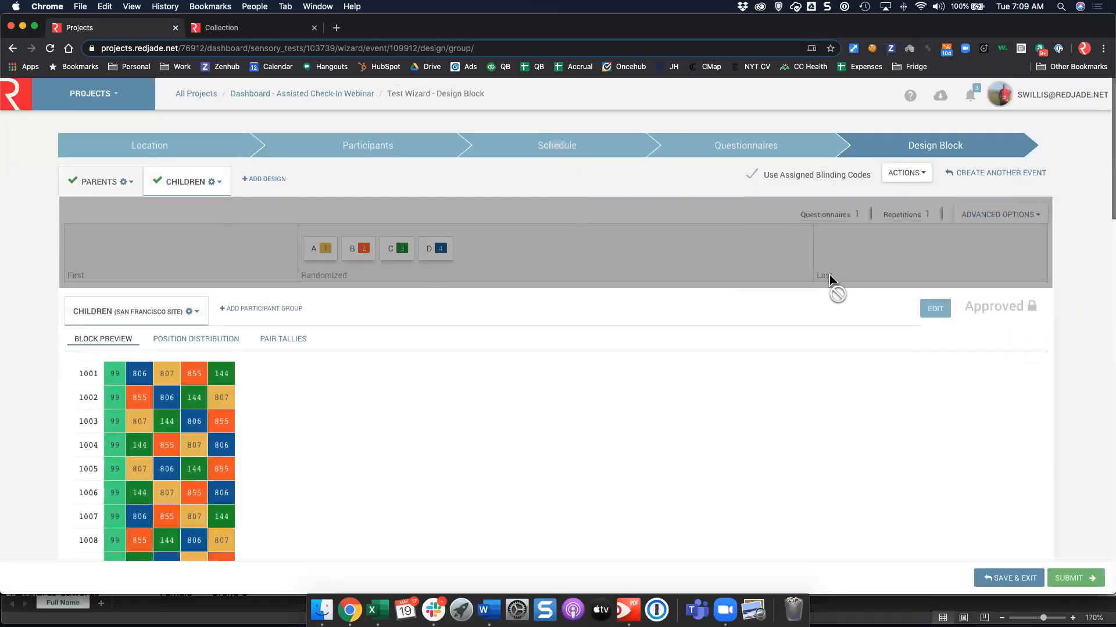
# Edit the Children block, keep its questionnaires unchanged, approve it, and submit the wizard.
pyautogui.click(935, 310)
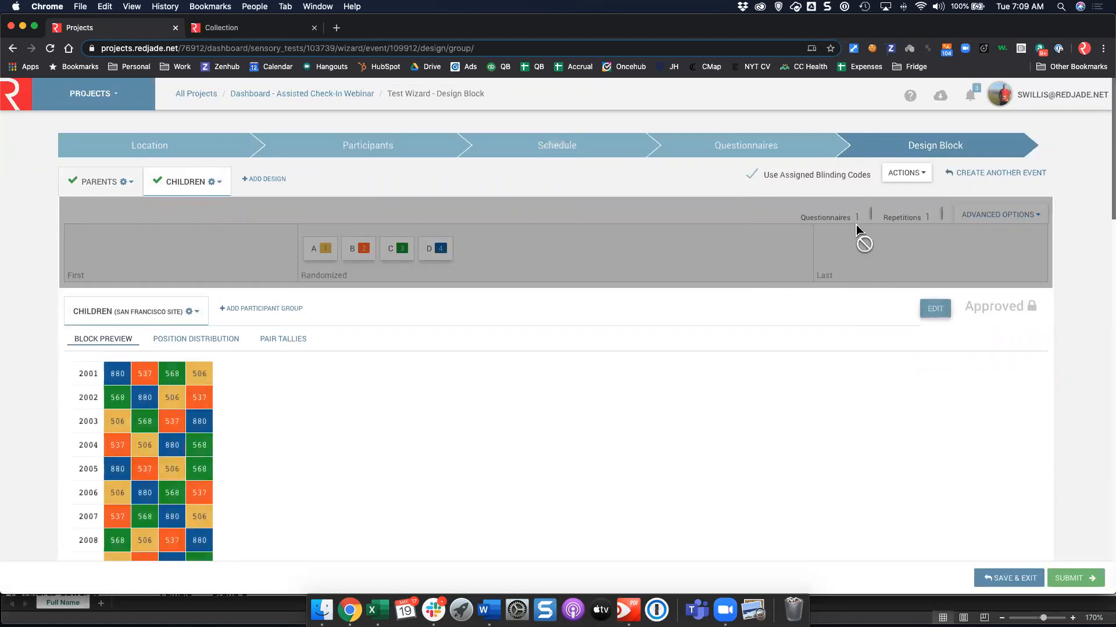
pyautogui.click(834, 219)
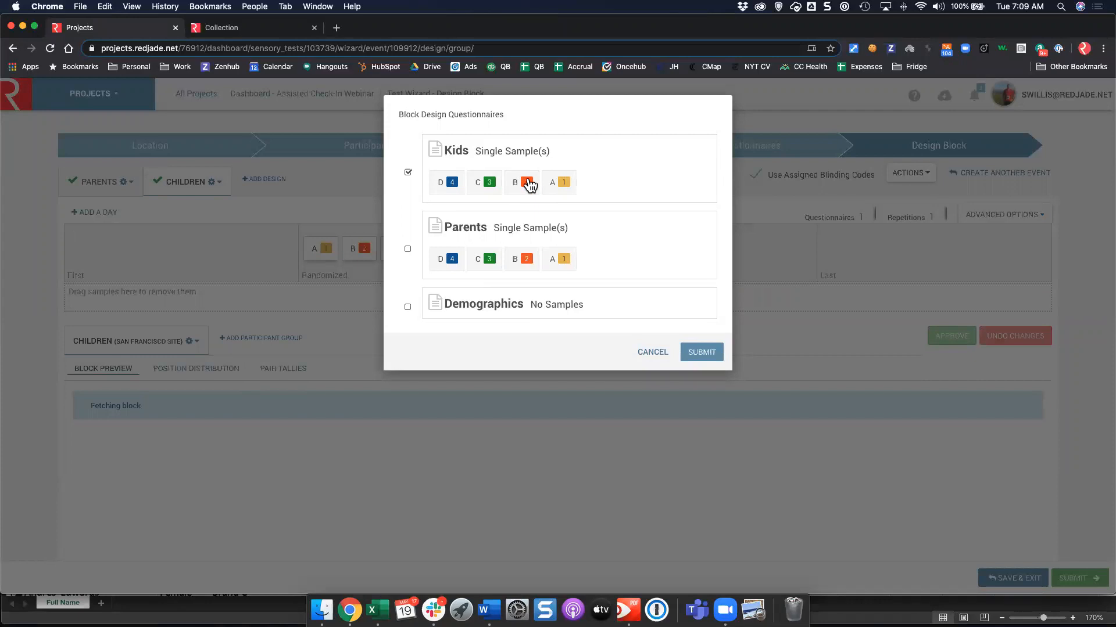
pyautogui.click(669, 353)
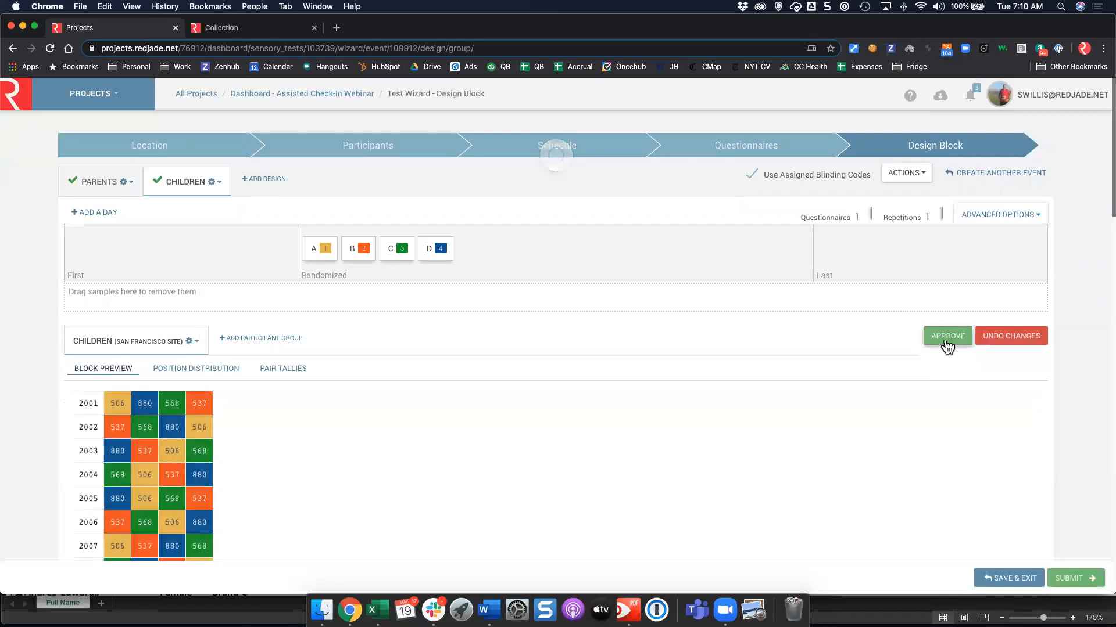
pyautogui.click(947, 341)
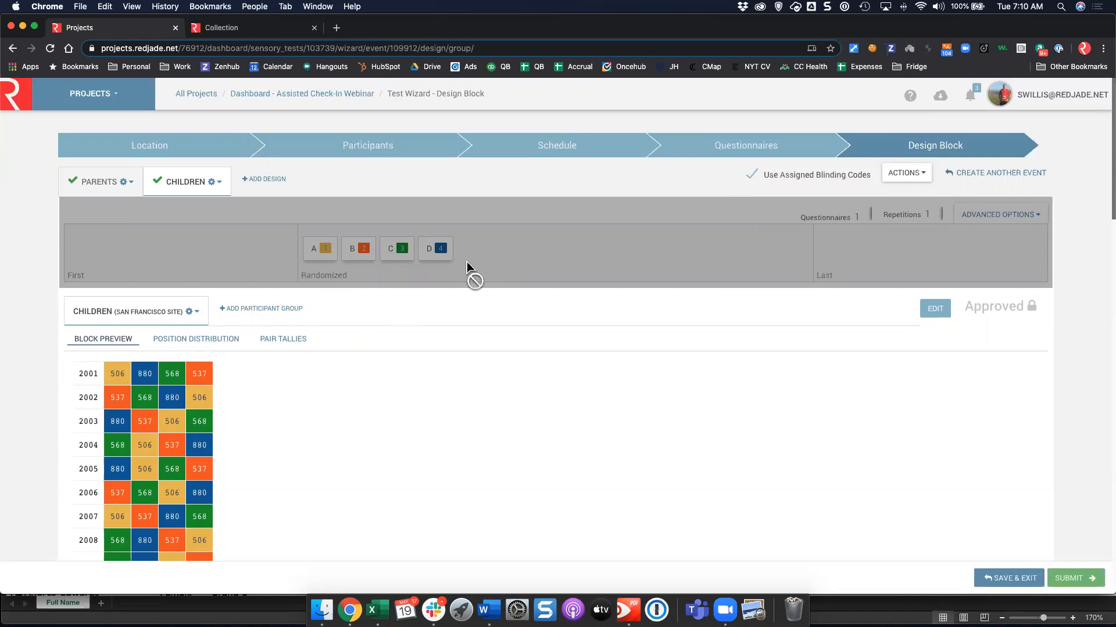
pyautogui.click(1076, 578)
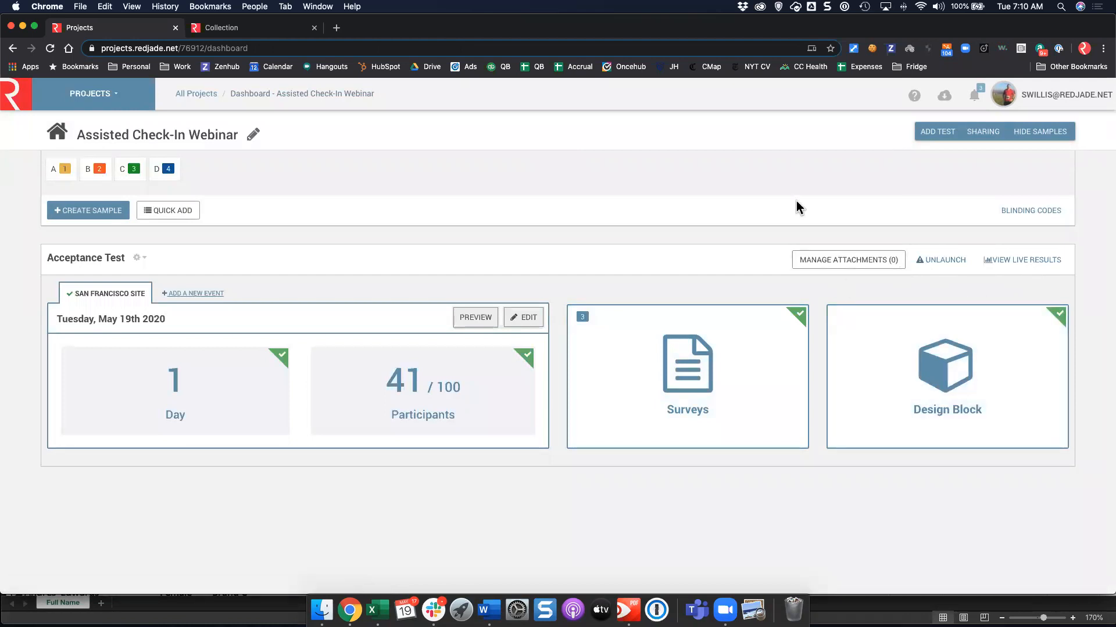
# Open the RedJade home page in a new tab, then open Check-In for today's Acceptance Test session.
pyautogui.click(252, 29)
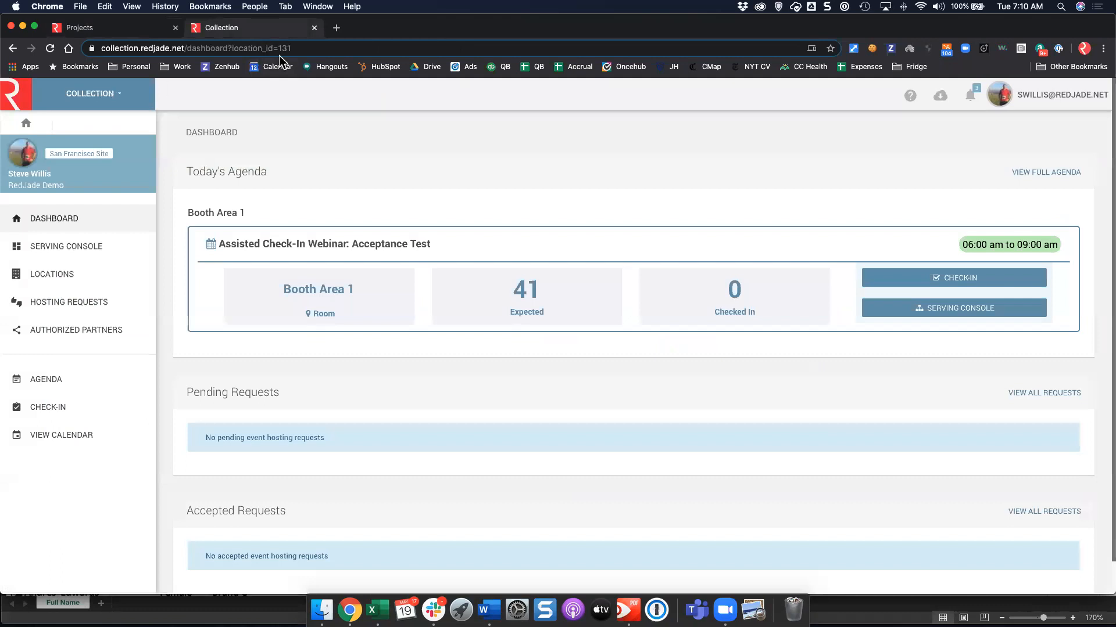
pyautogui.click(116, 97)
pyautogui.rightClick(12, 99)
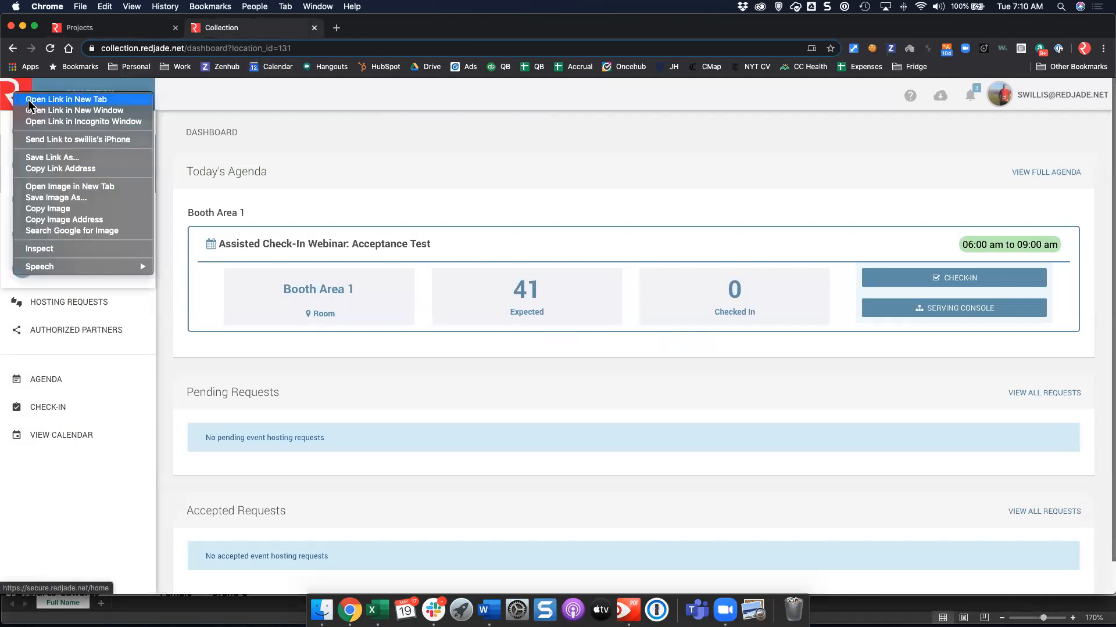
pyautogui.click(35, 100)
pyautogui.hotkey('ctrl', 'Tab')
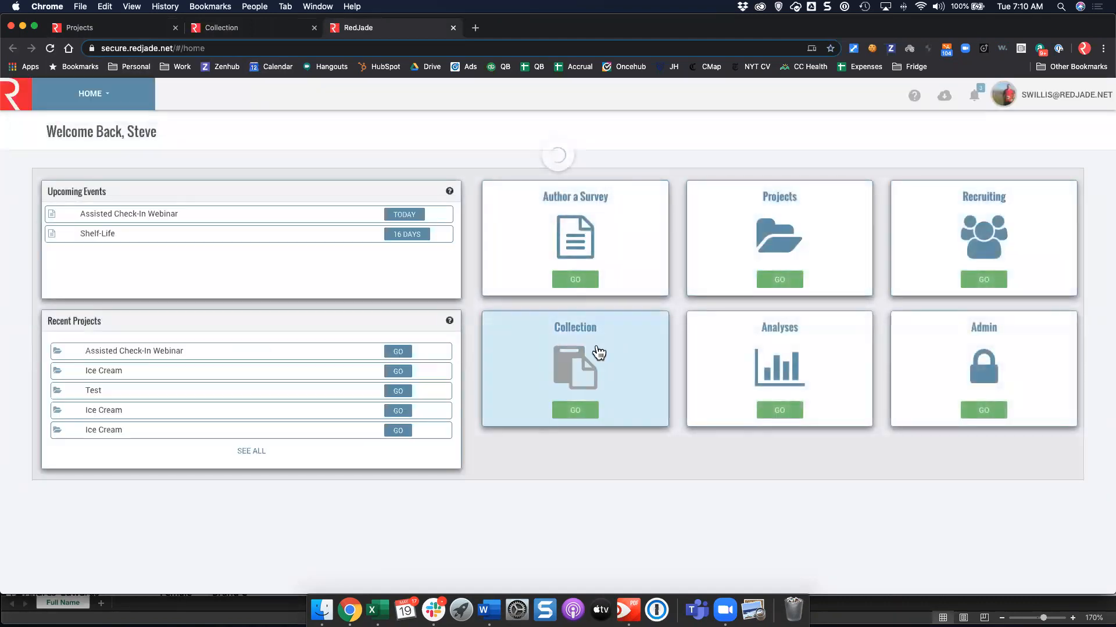
pyautogui.click(230, 28)
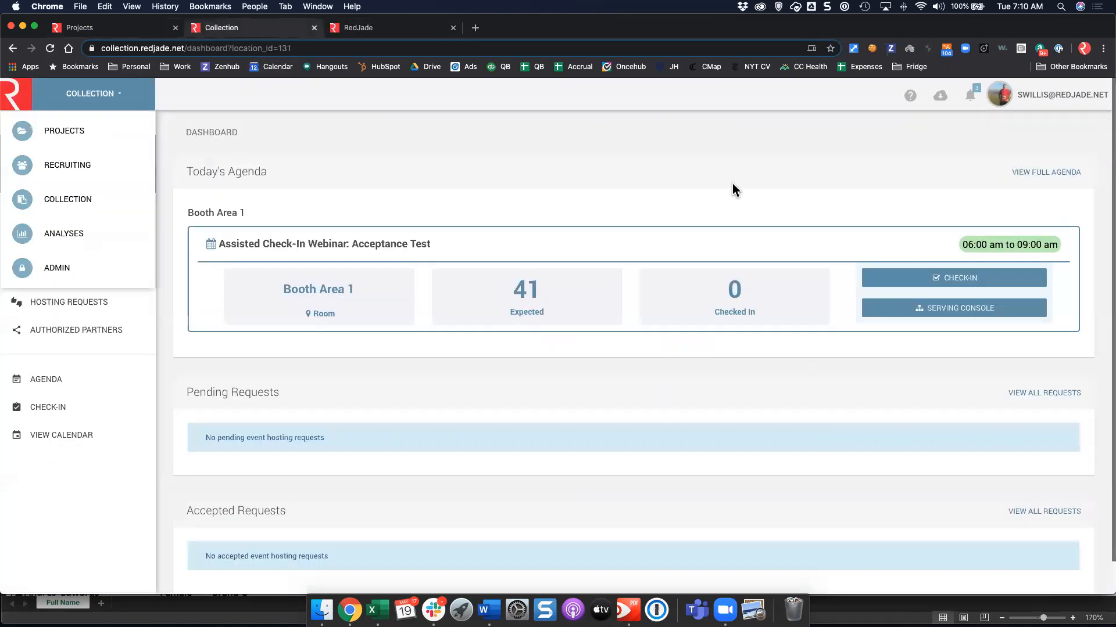
pyautogui.click(947, 284)
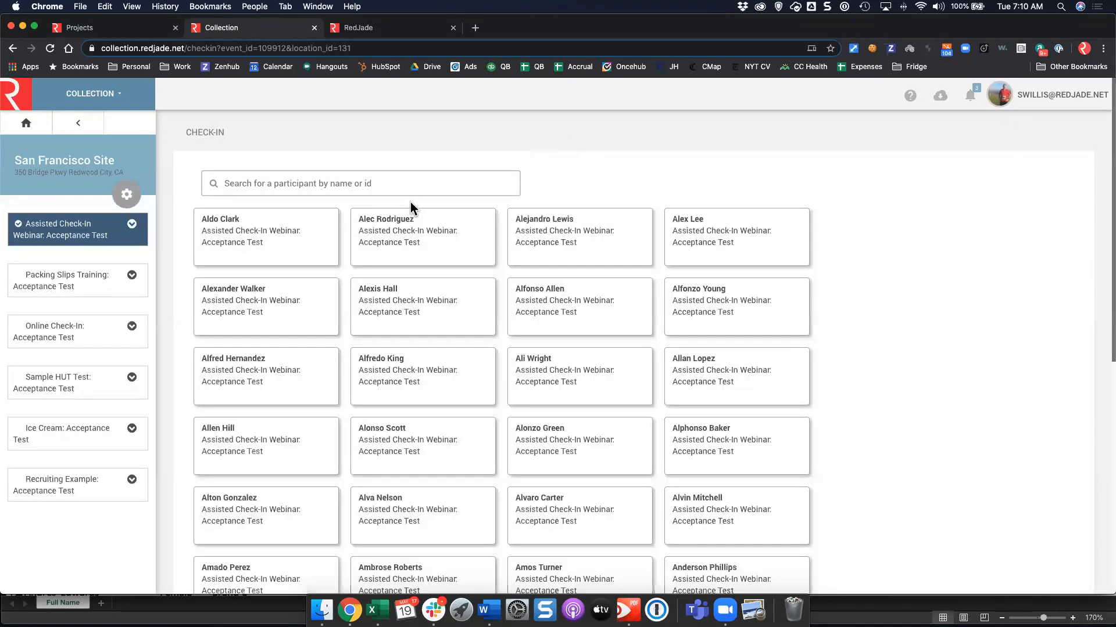
# Search for the first participant by name and start their check-in.
pyautogui.click(413, 191)
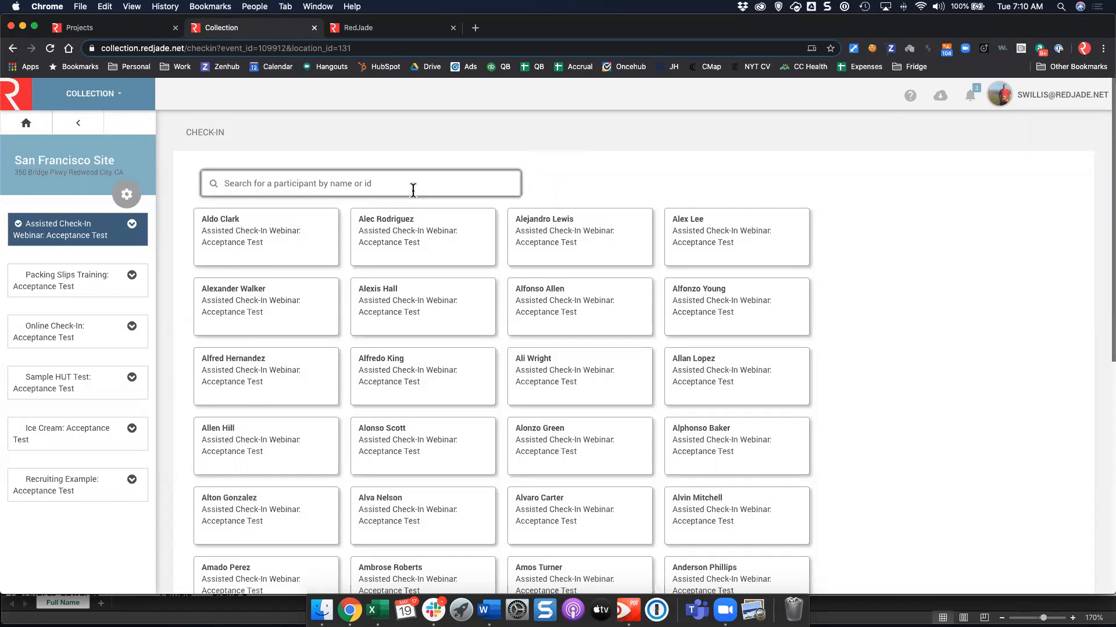
pyautogui.write('Aldo')
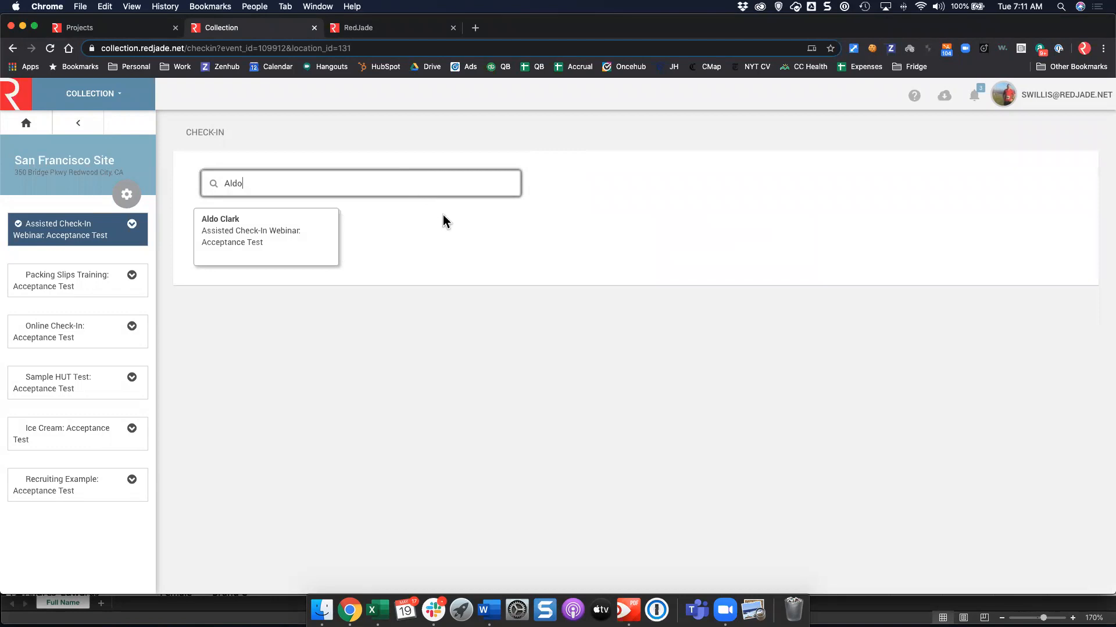
pyautogui.moveTo(261, 244)
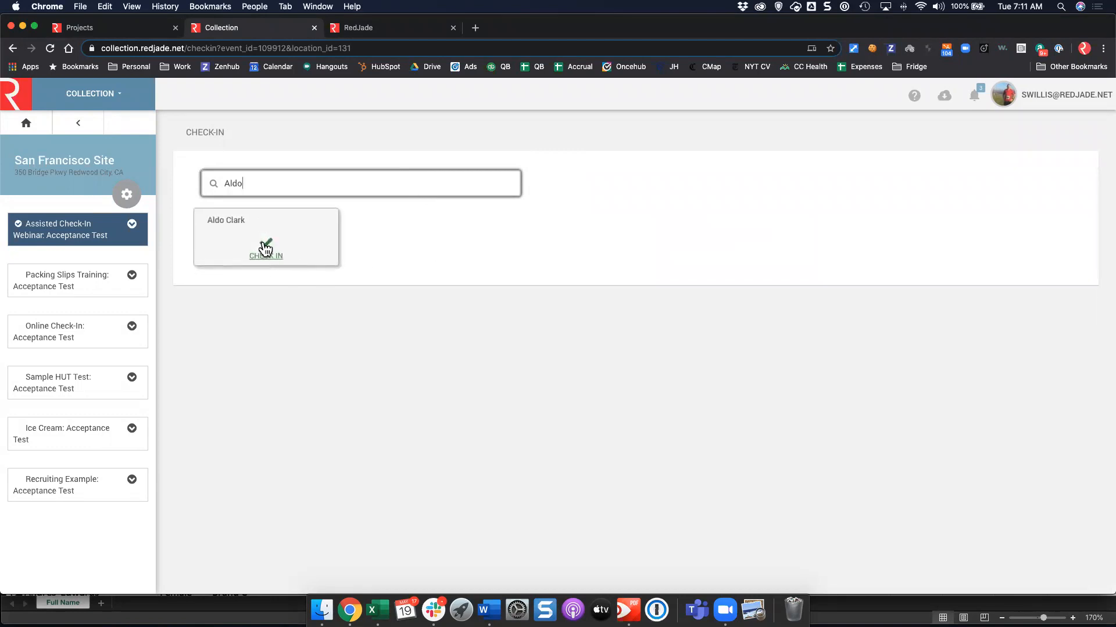
pyautogui.click(265, 249)
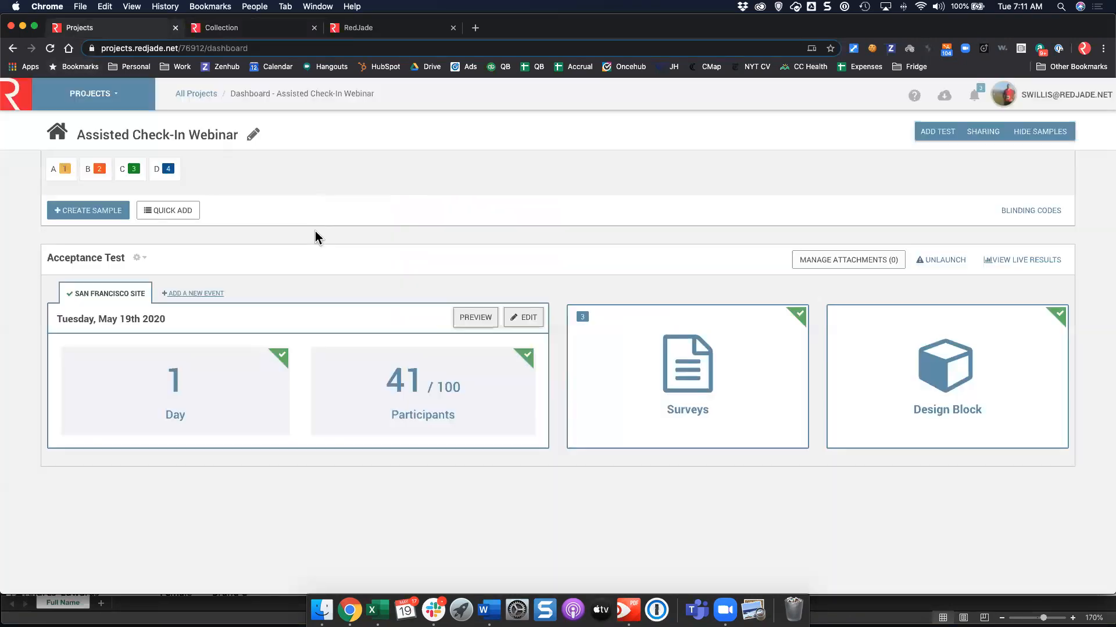
# Review the second participant's demographics in the test wizard's individual participant list.
pyautogui.click(109, 28)
pyautogui.click(409, 385)
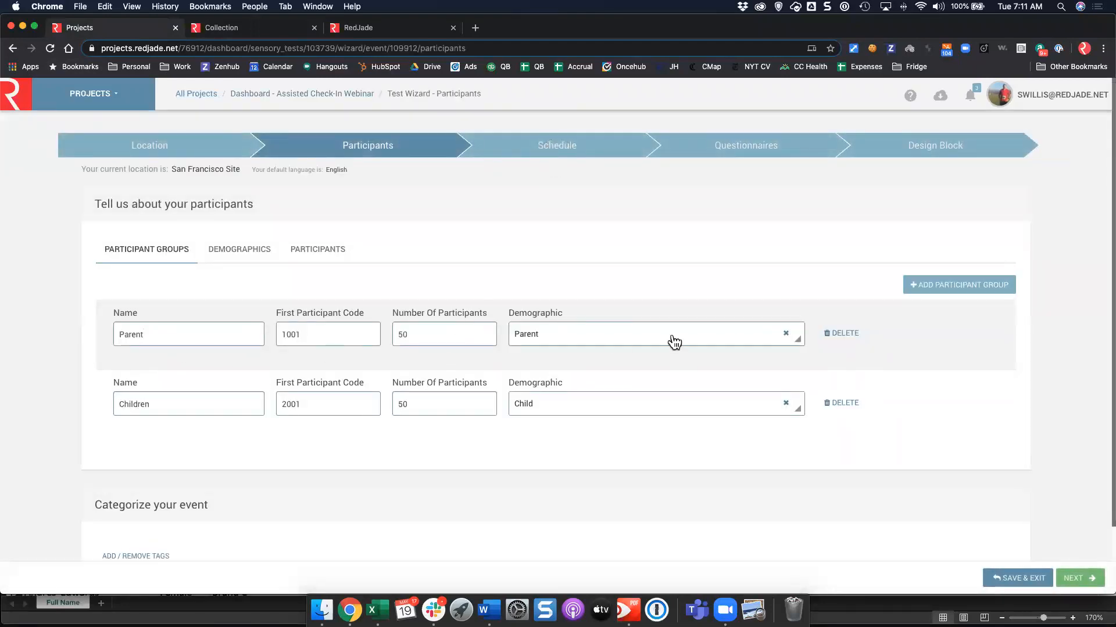
pyautogui.click(346, 258)
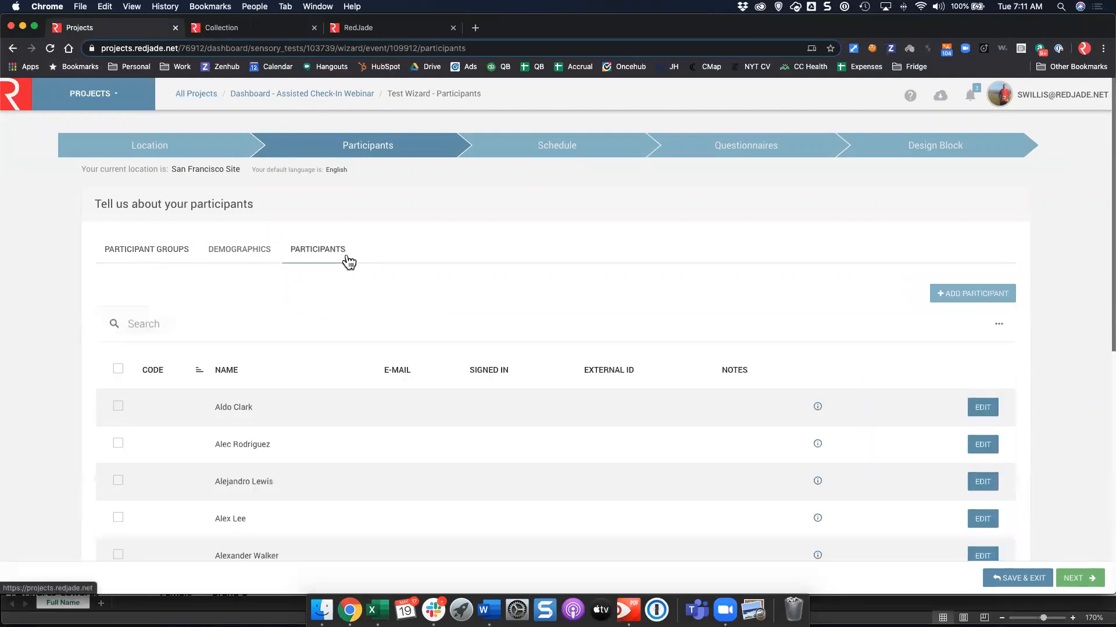
pyautogui.click(817, 444)
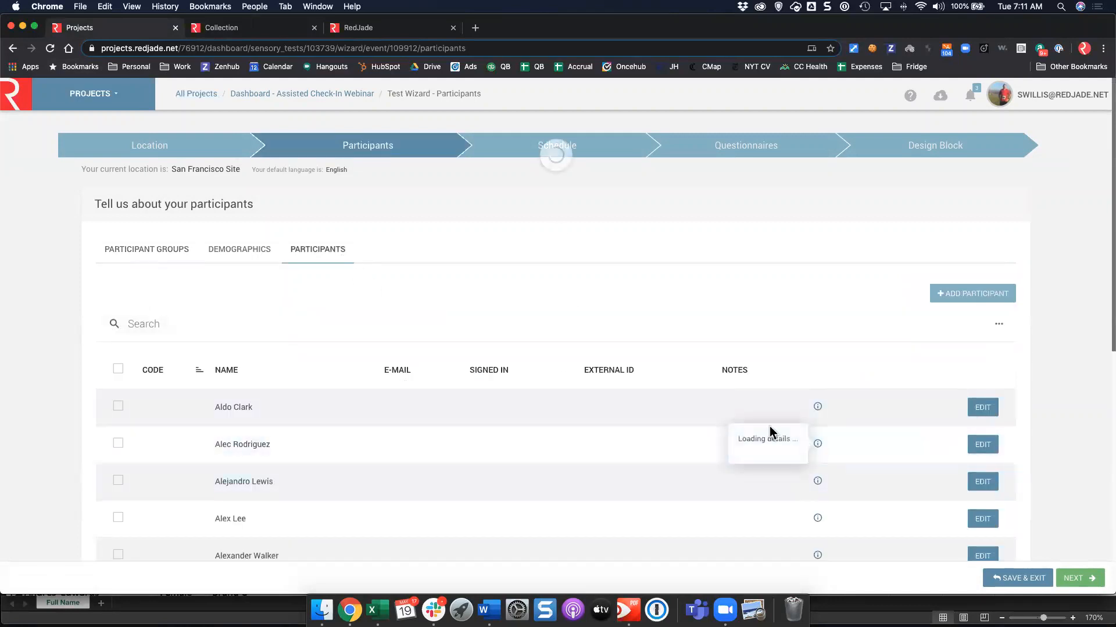
# Return to the pending check-in and submit it as code 1001 in the Parent group.
pyautogui.click(278, 28)
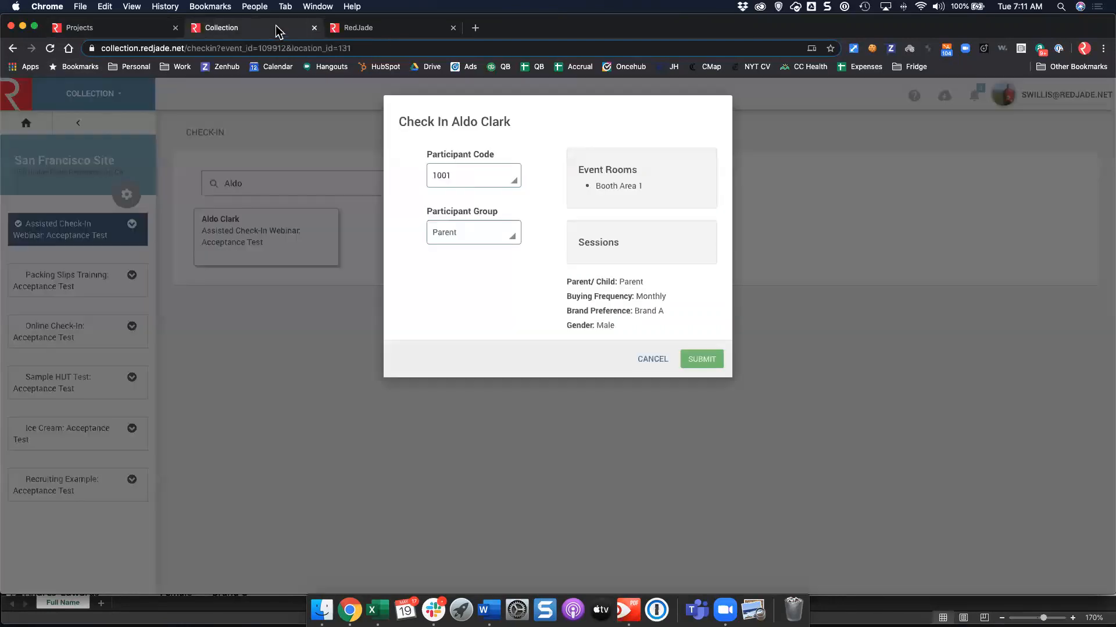
pyautogui.click(703, 361)
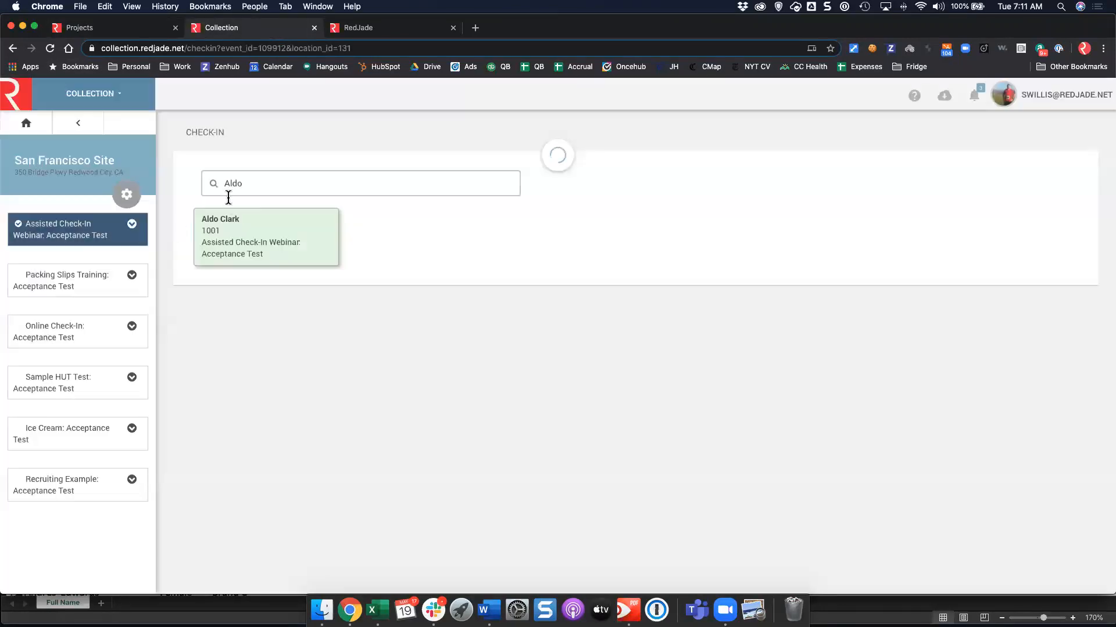
pyautogui.moveTo(248, 185); pyautogui.dragTo(185, 170)
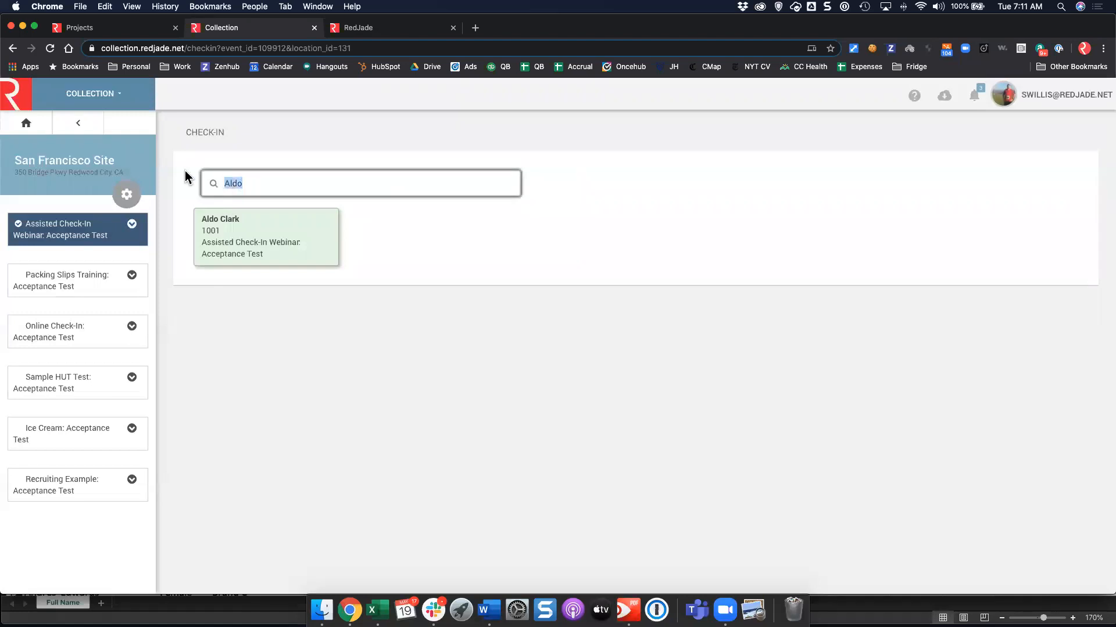
# Search the next participant by name and check them in as code 2001 in the Children group.
pyautogui.write('alec')
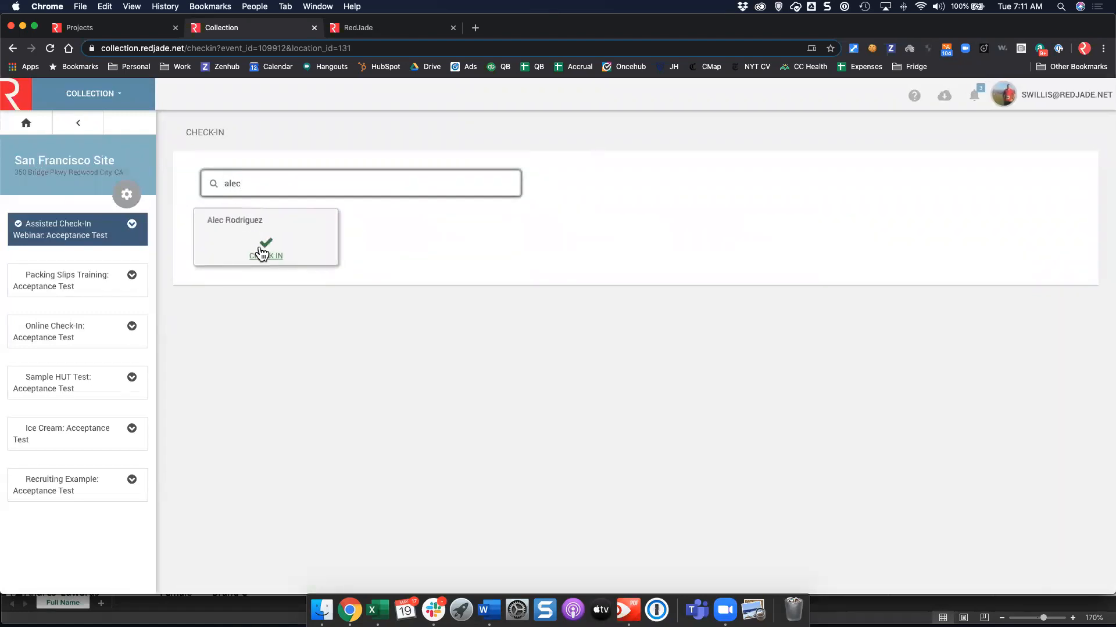
pyautogui.click(266, 247)
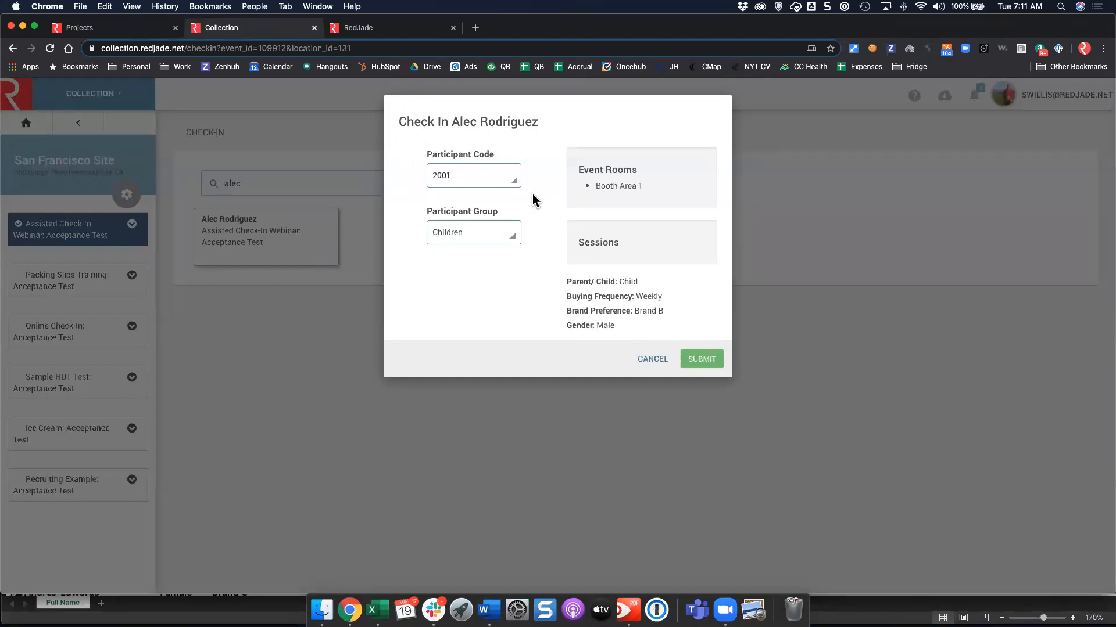
pyautogui.click(703, 361)
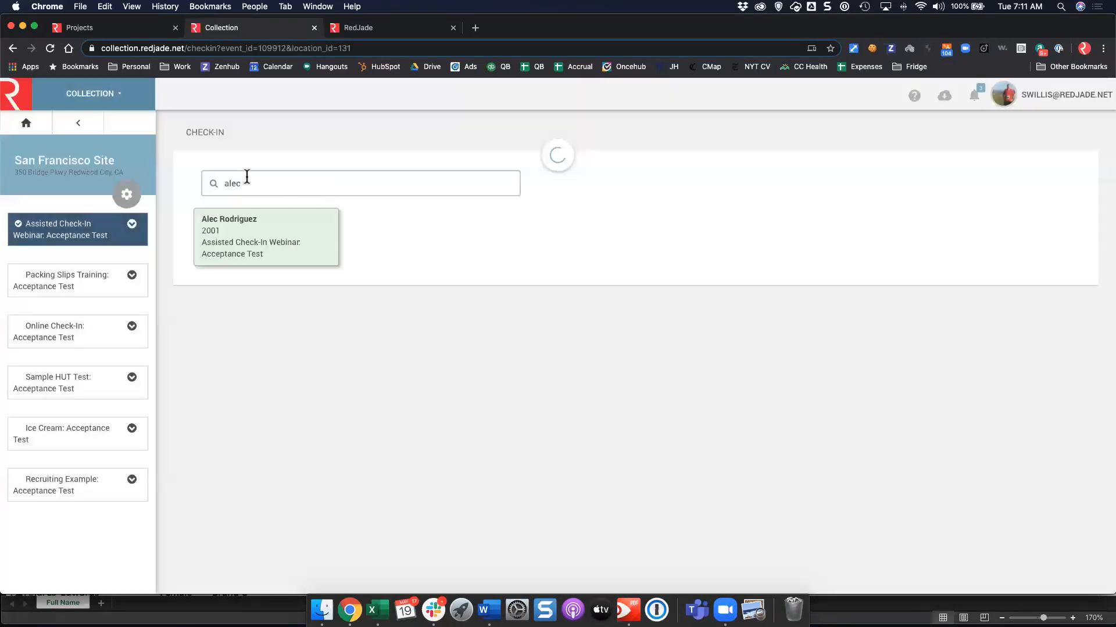
# Clear the search and check in another participant as code 2002 in the Children group.
pyautogui.moveTo(247, 176); pyautogui.dragTo(219, 179)
pyautogui.press('BackSpace')
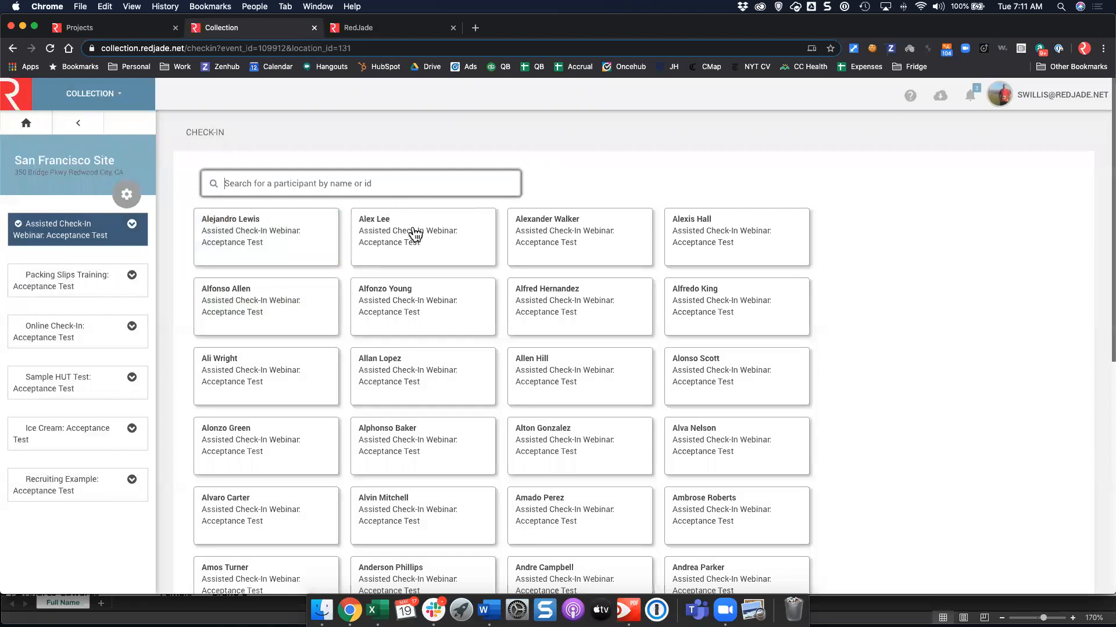
pyautogui.click(422, 244)
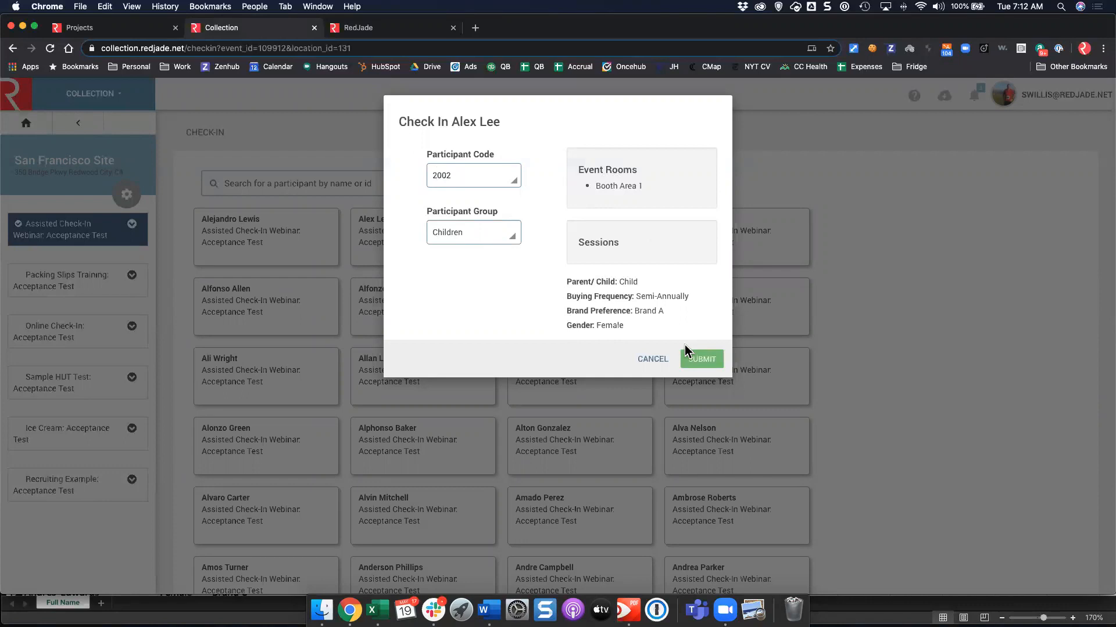
pyautogui.click(693, 360)
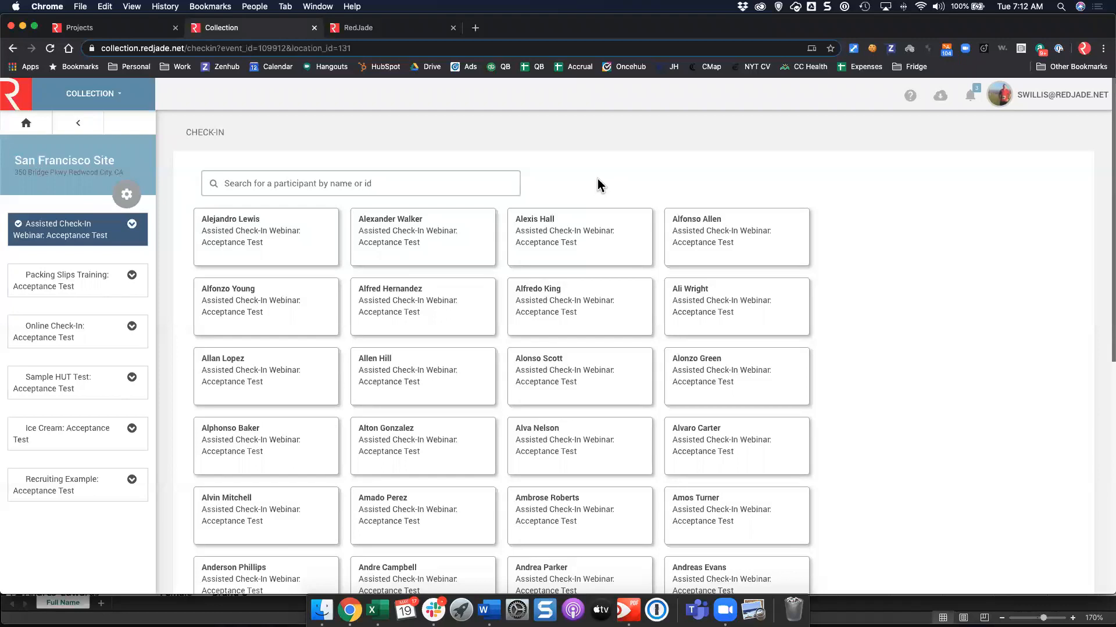
# Go back to the test wizard's Design Block step to view the approved Parent block sample order.
pyautogui.click(111, 29)
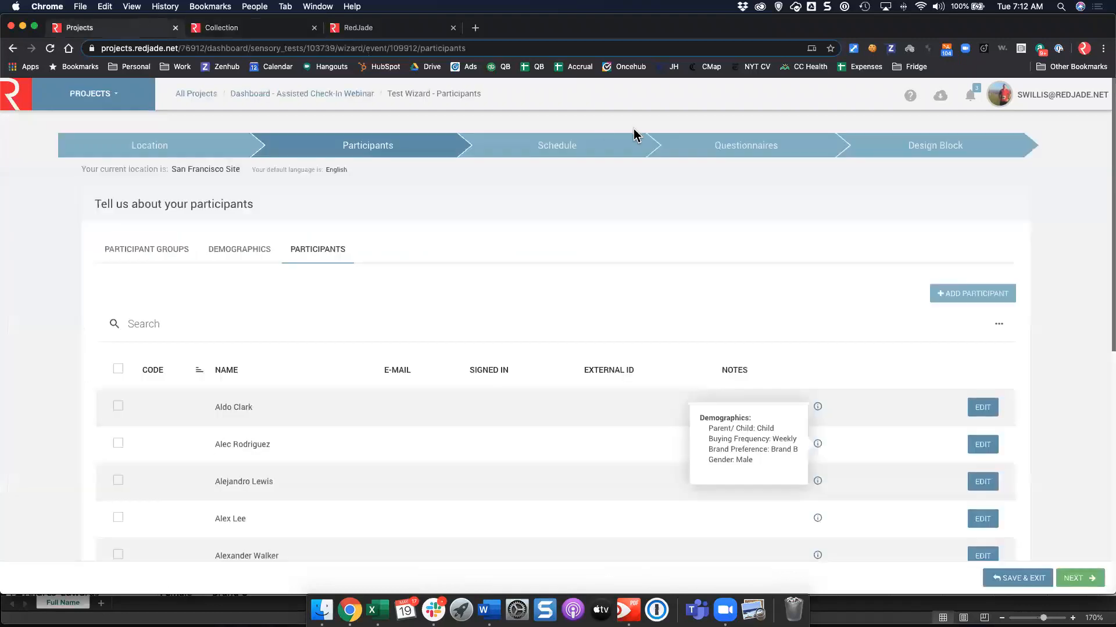
pyautogui.click(996, 152)
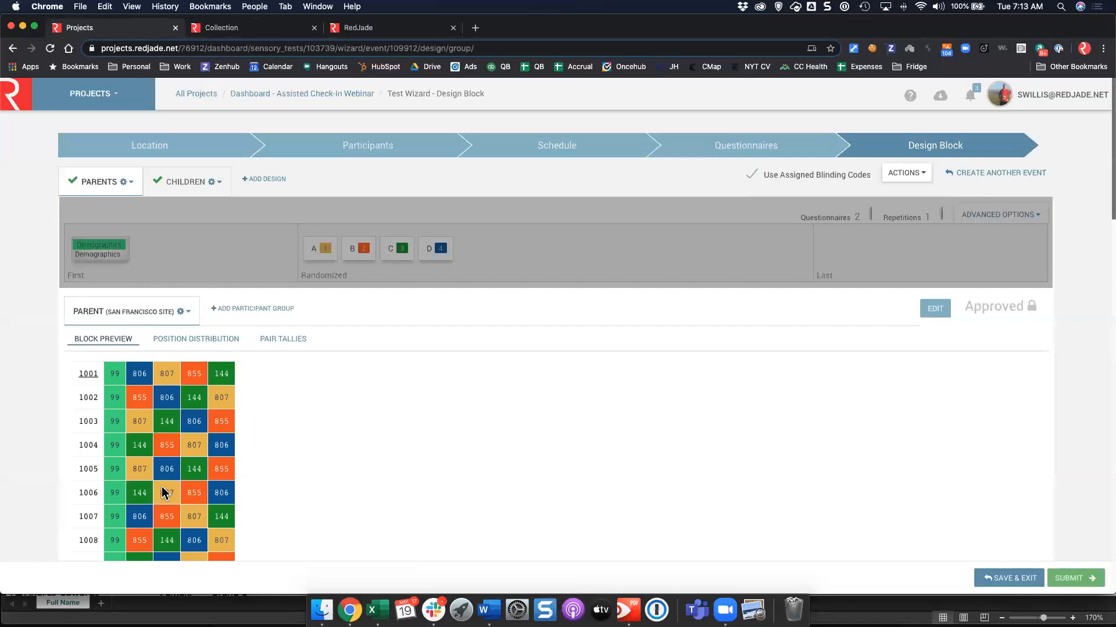
pyautogui.scroll(-3, 160, 486)
pyautogui.scroll(-1, 119, 533)
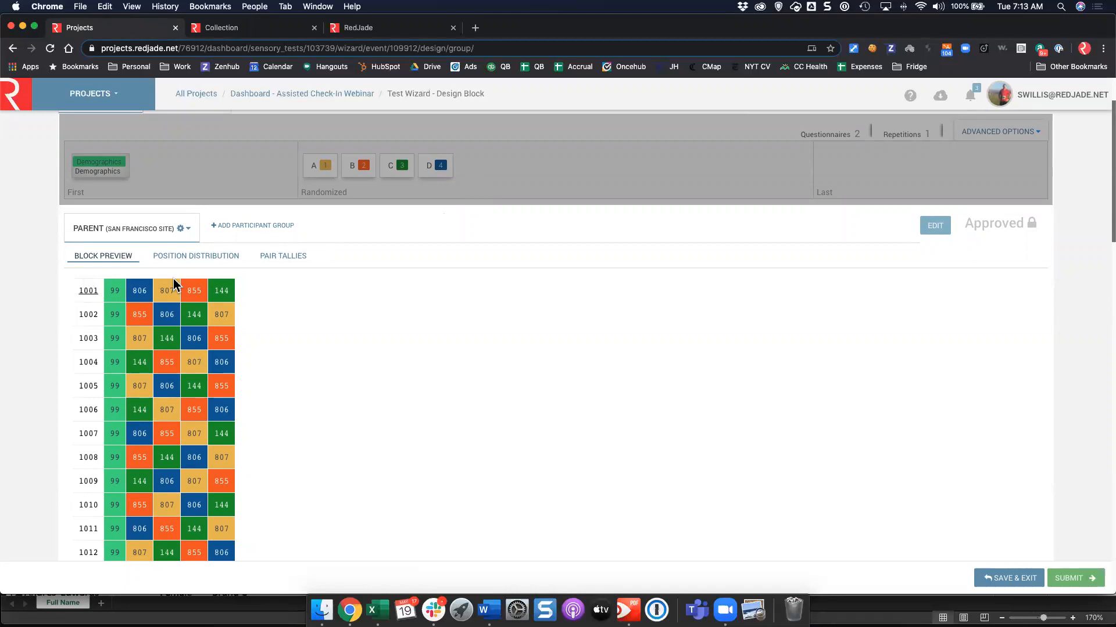
pyautogui.scroll(3, 221, 299)
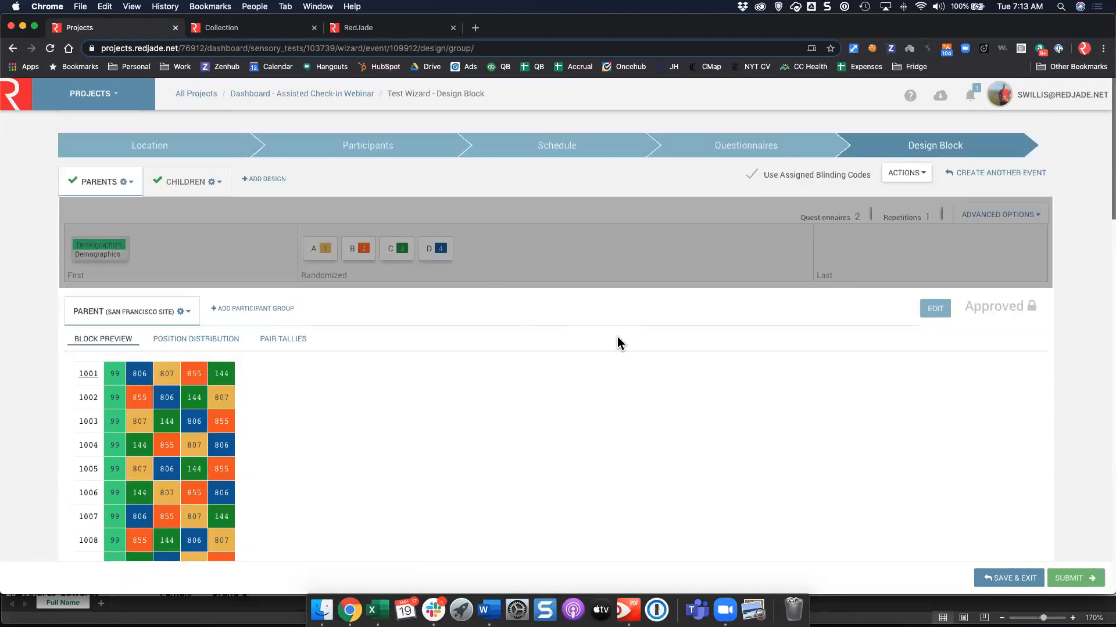